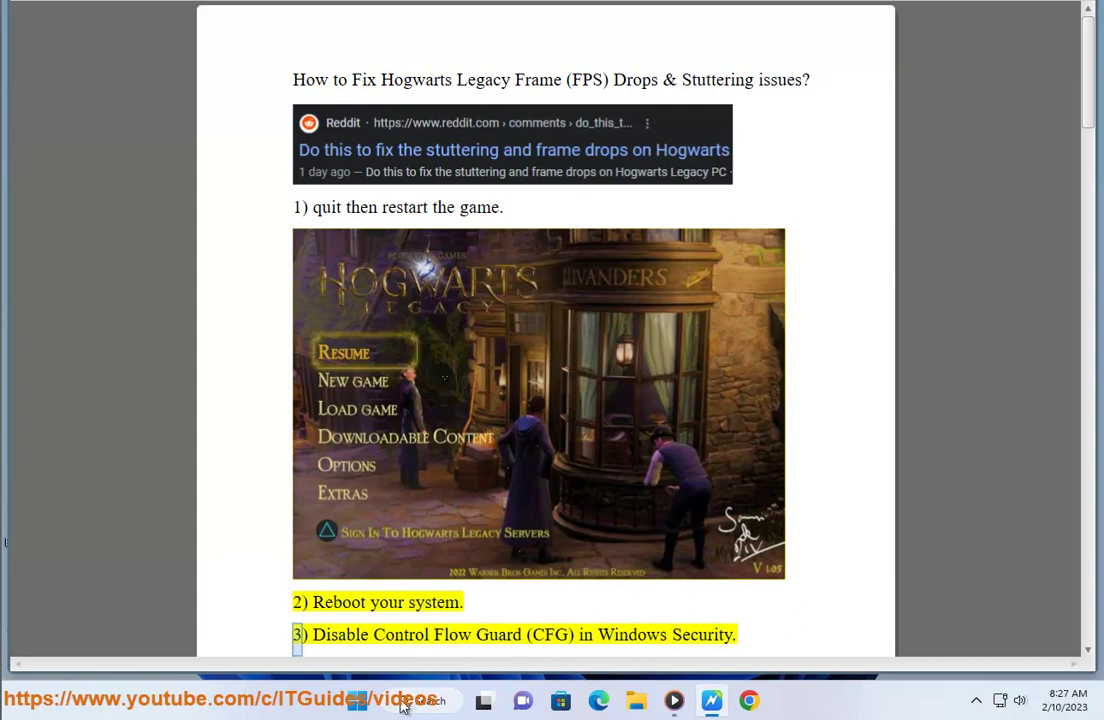
- Search Windows for Steam and launch it
text(STeam)
click(345, 236)
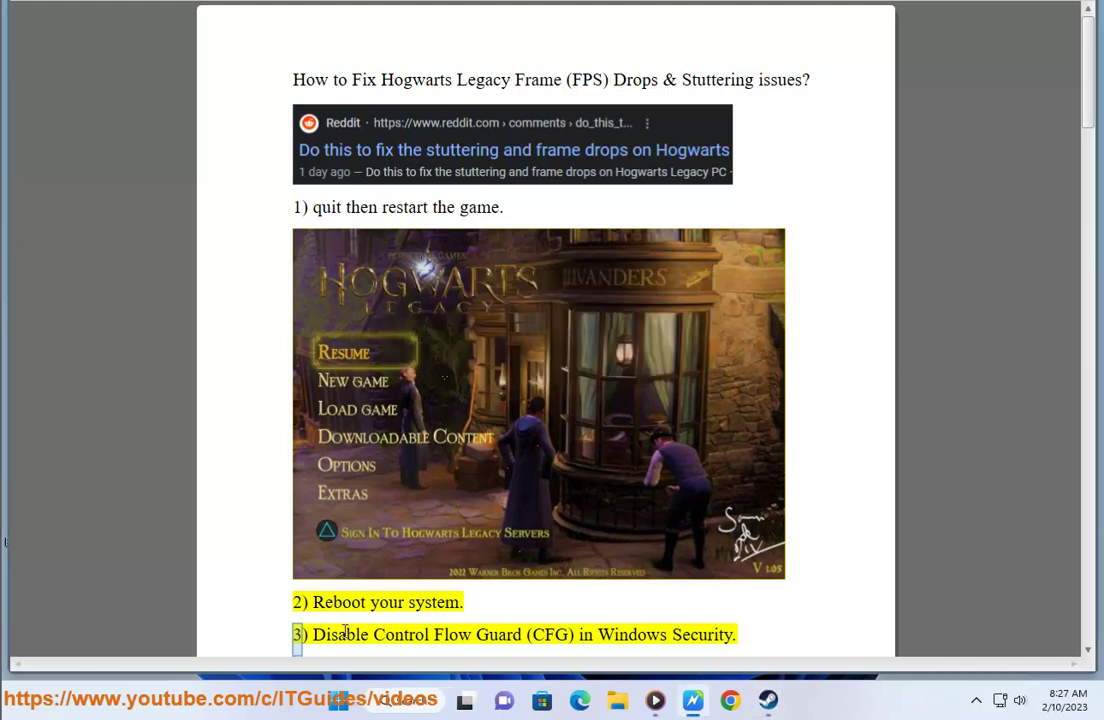
- Bring up the Windows power options and dismiss them without choosing one
click(338, 700)
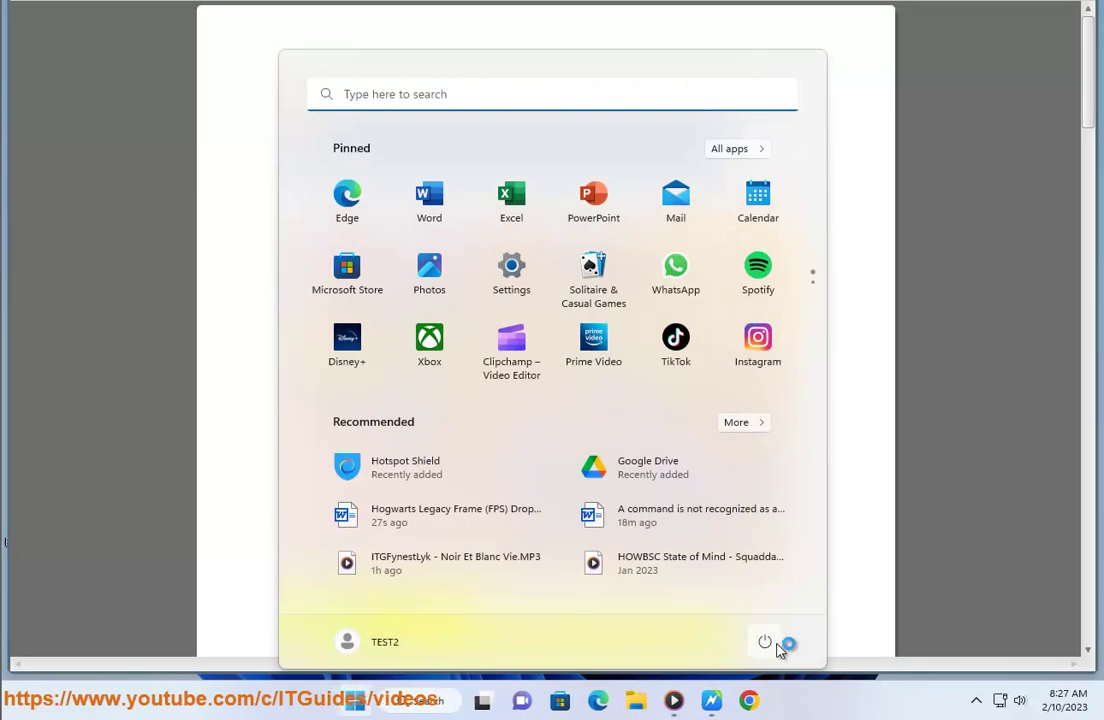
click(765, 641)
click(950, 561)
click(946, 560)
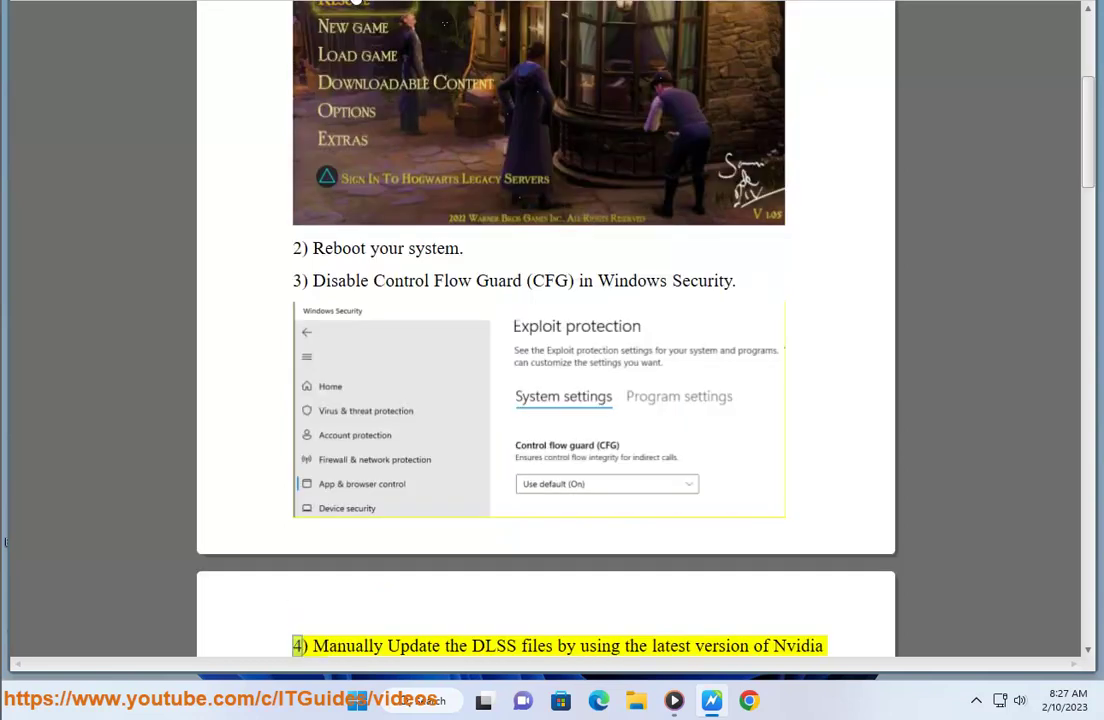
- Open the Windows Security app from the Privacy & security section of Windows Settings
click(370, 707)
click(525, 279)
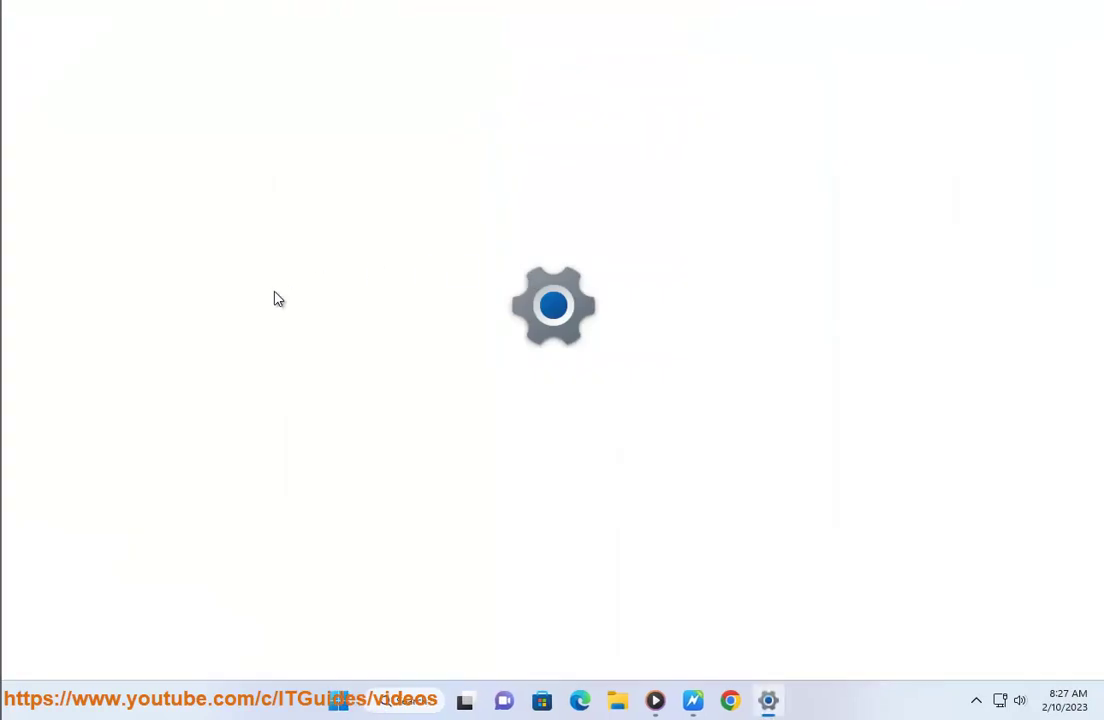
click(150, 425)
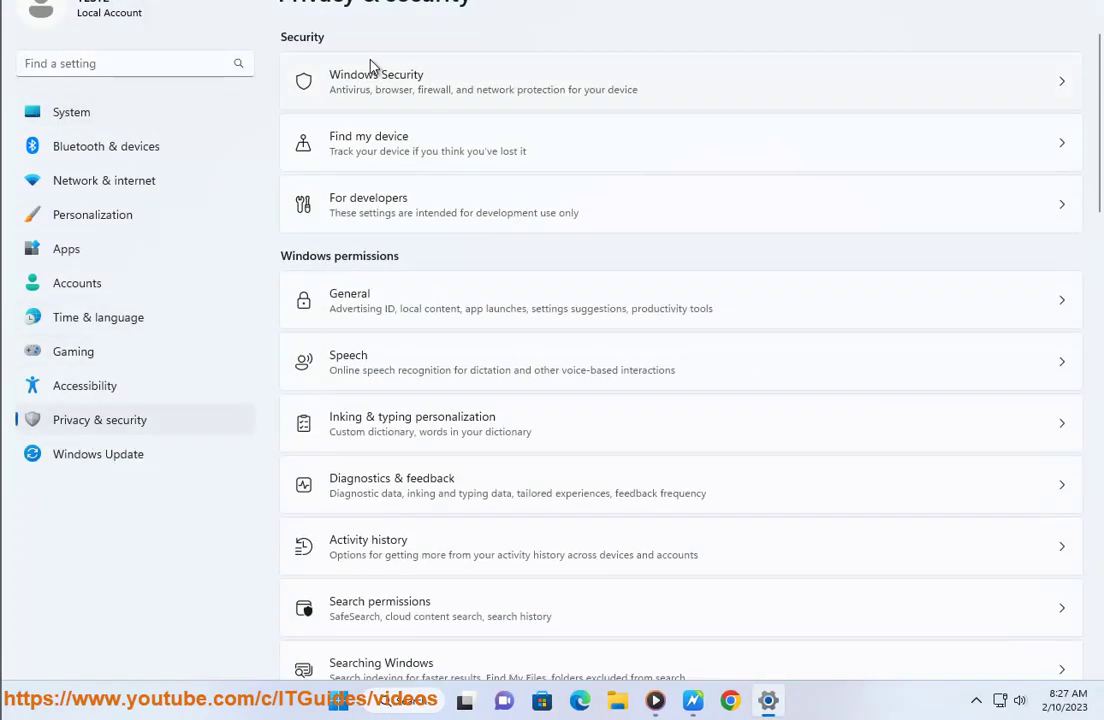
click(490, 78)
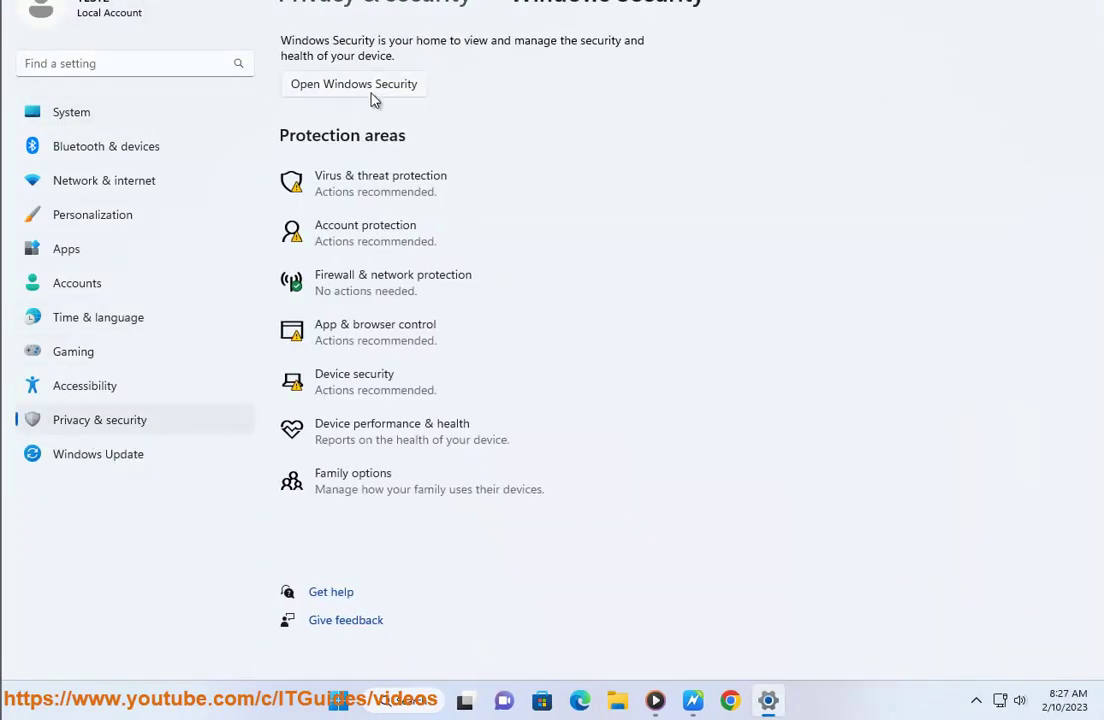
click(371, 92)
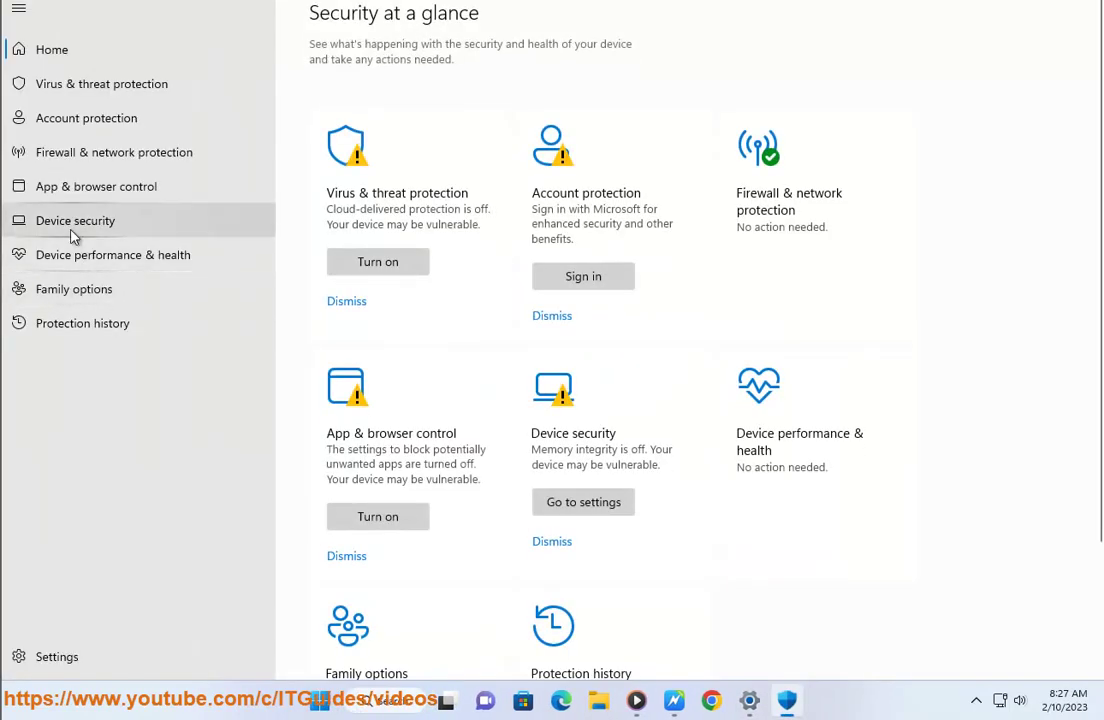
- Open the Exploit protection settings under App & browser control
click(140, 189)
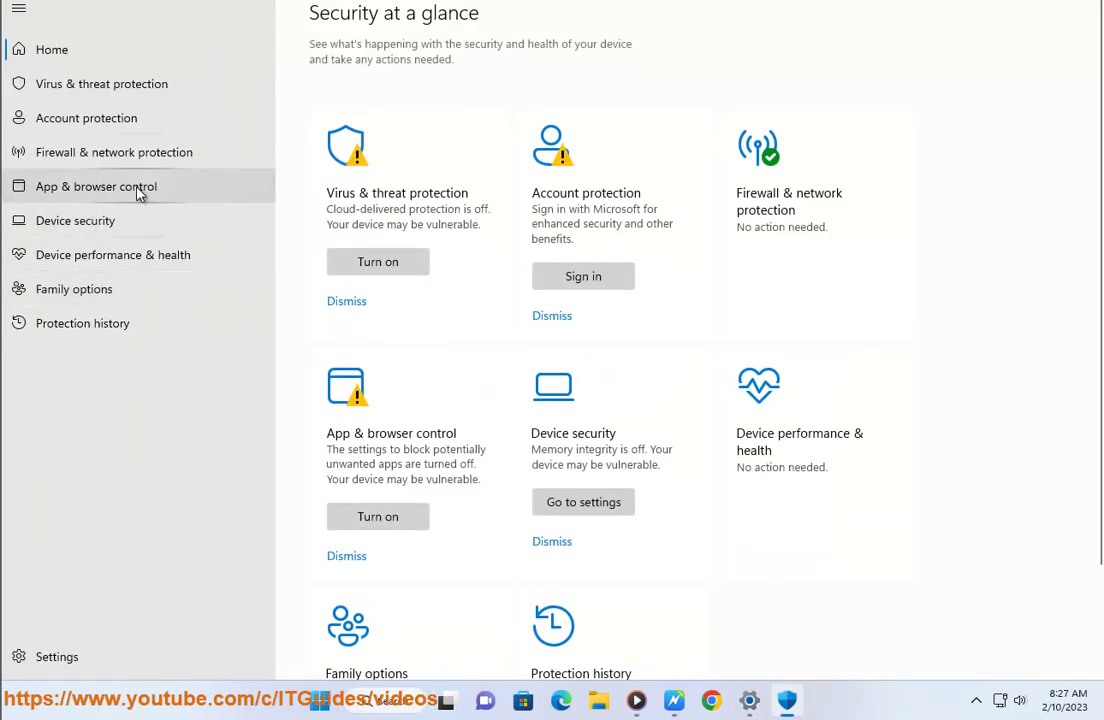
scroll(440, 380, down, 2)
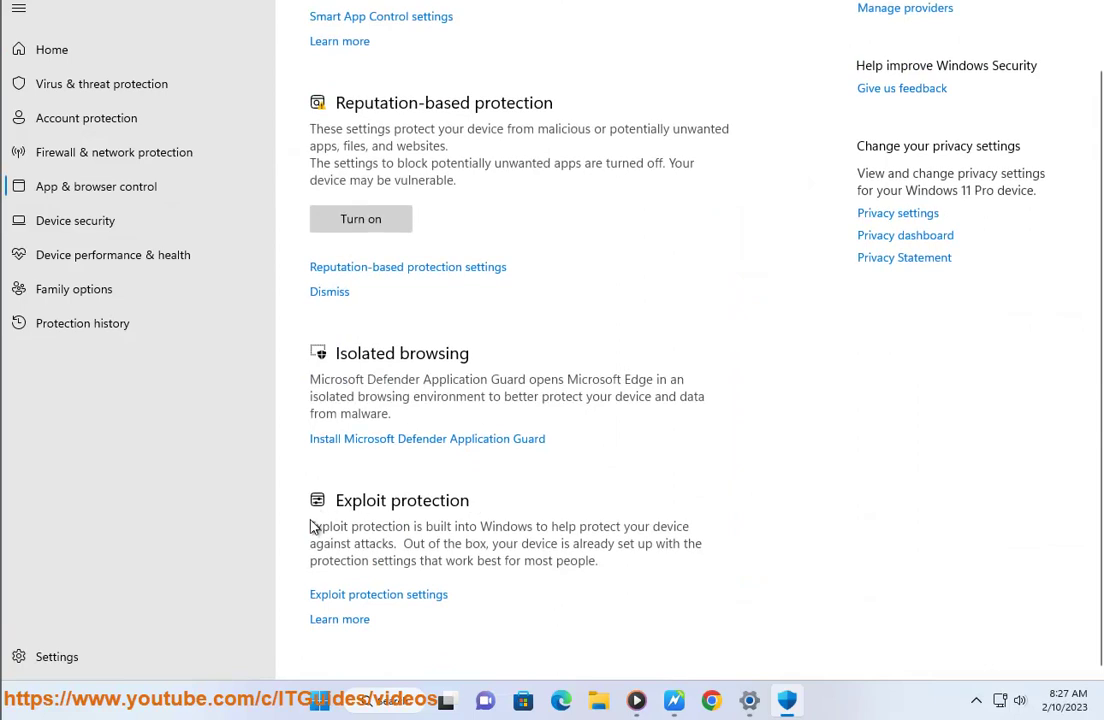
click(405, 596)
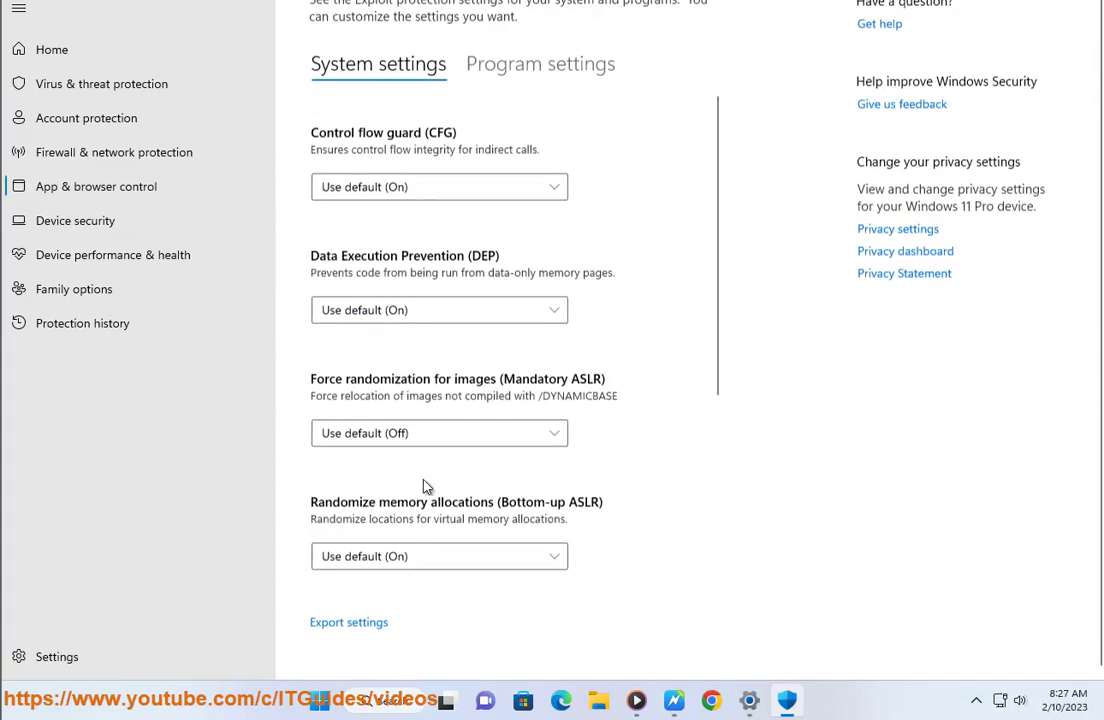
- Try to set the system-wide Control flow guard (CFG) to Off by default
click(436, 189)
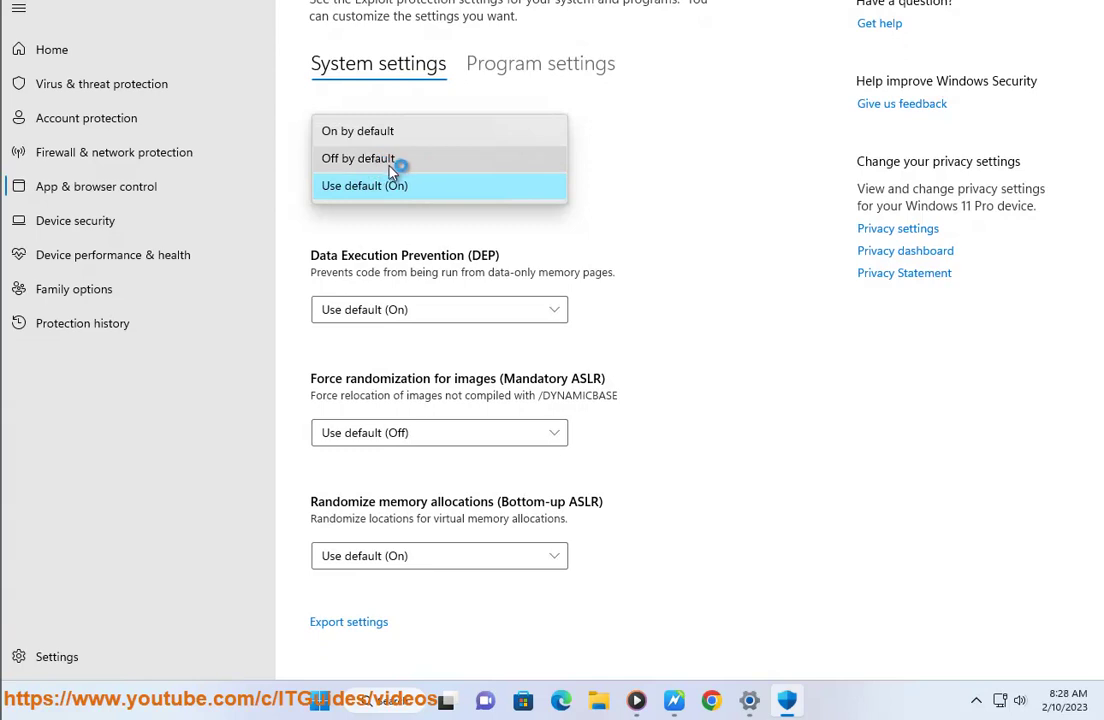
click(395, 165)
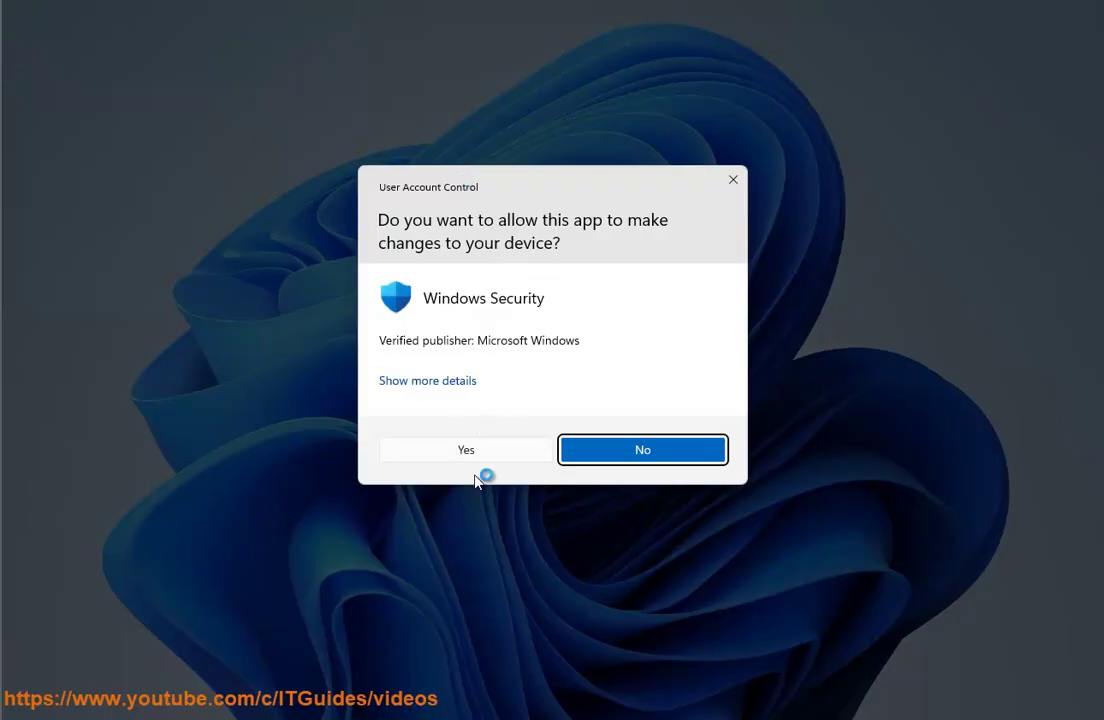
click(733, 181)
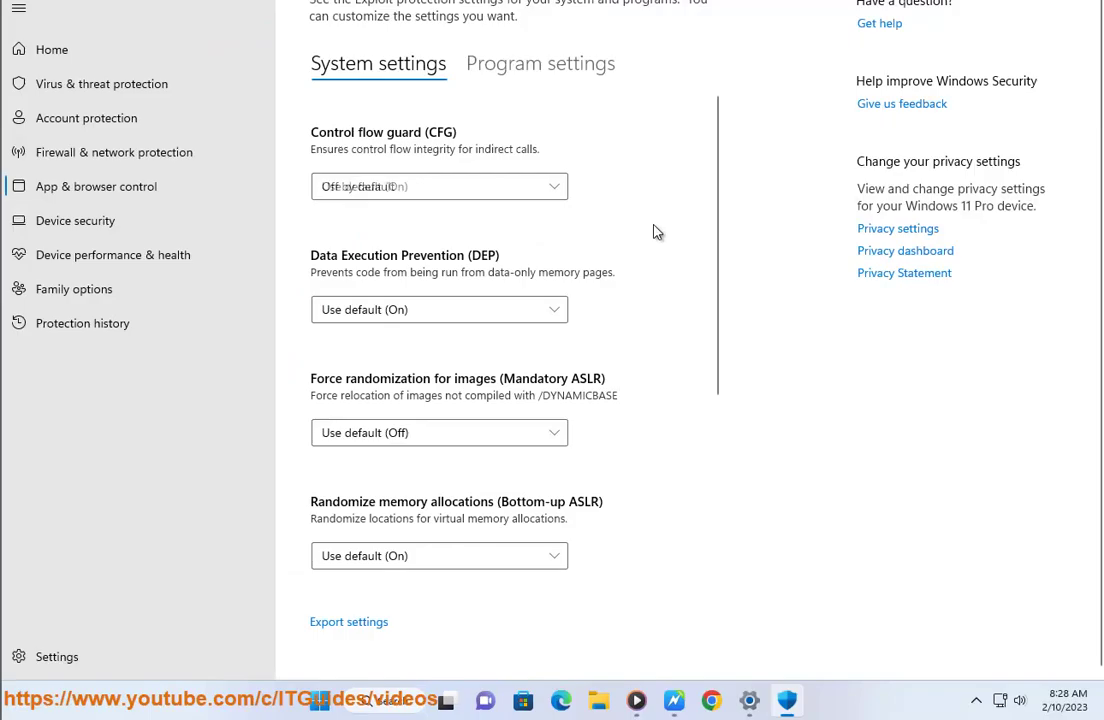
click(383, 195)
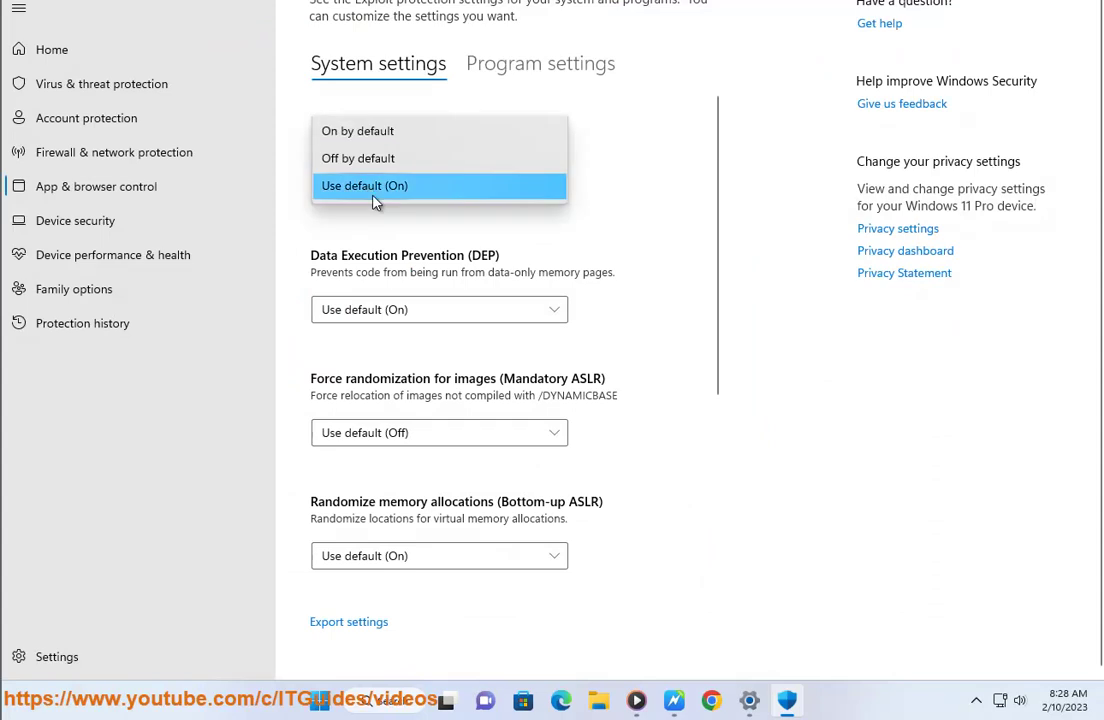
click(648, 246)
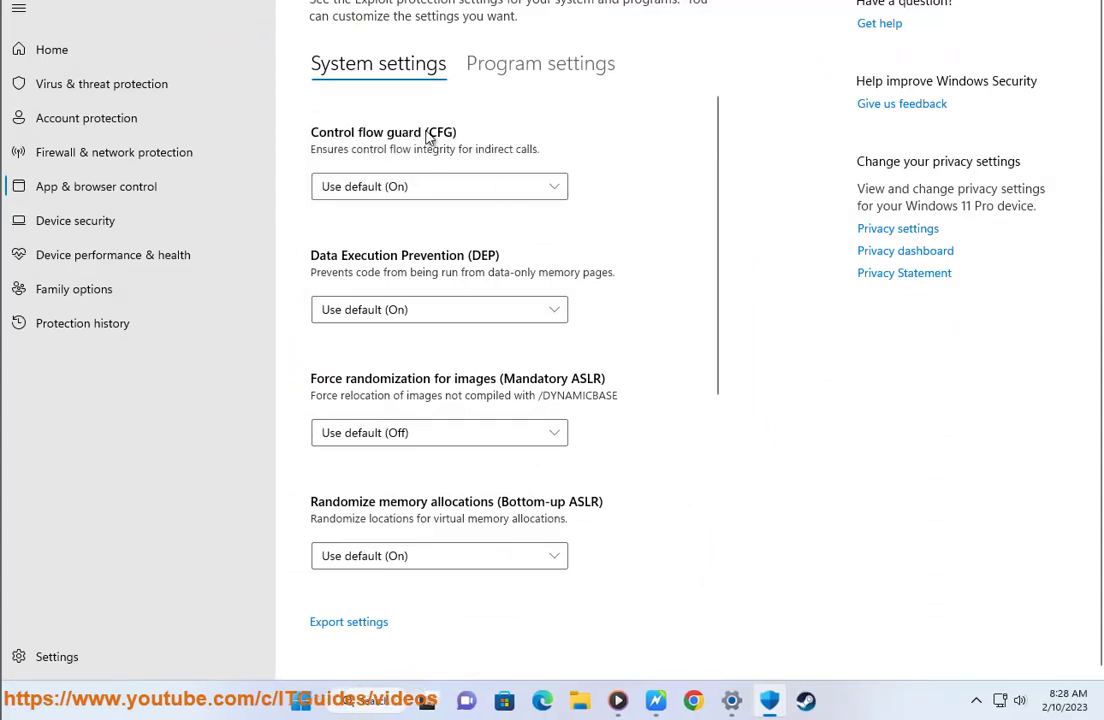
- Start adding a program by exact file path to the per-program exploit protection settings
click(520, 66)
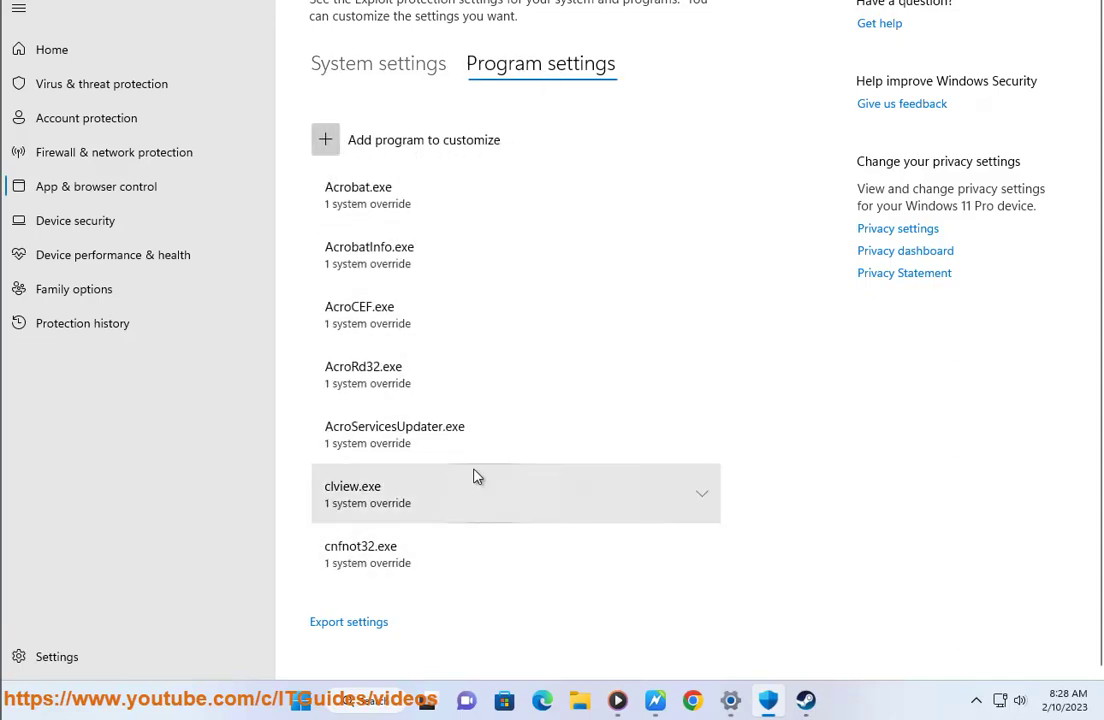
click(324, 142)
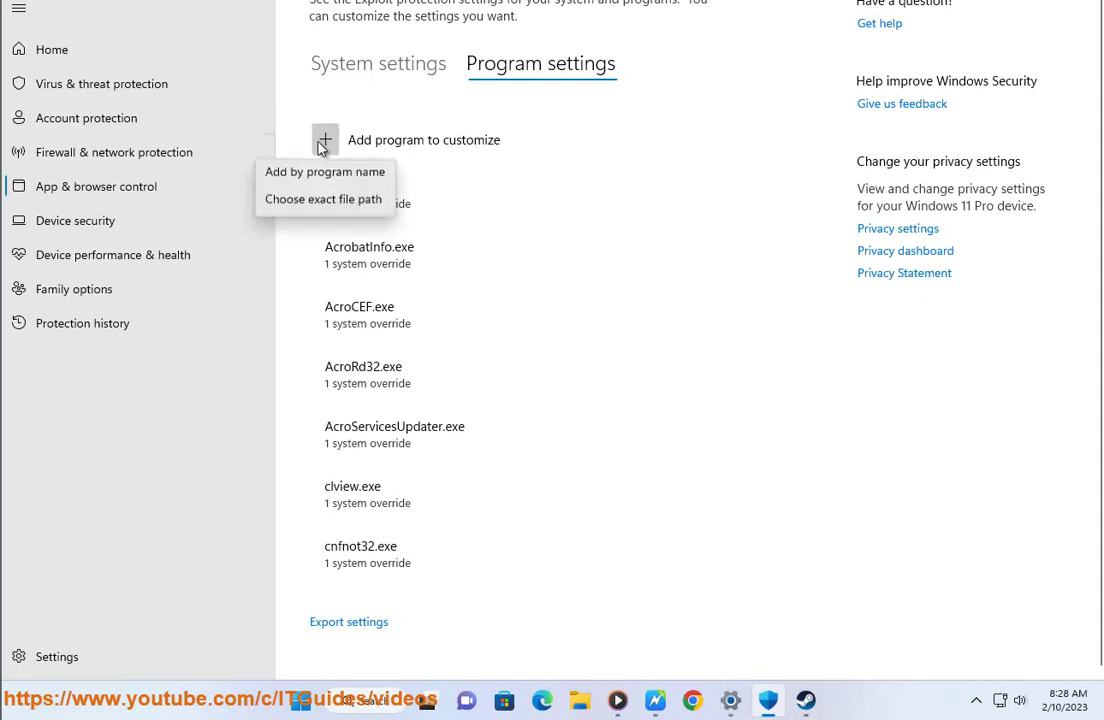
click(352, 214)
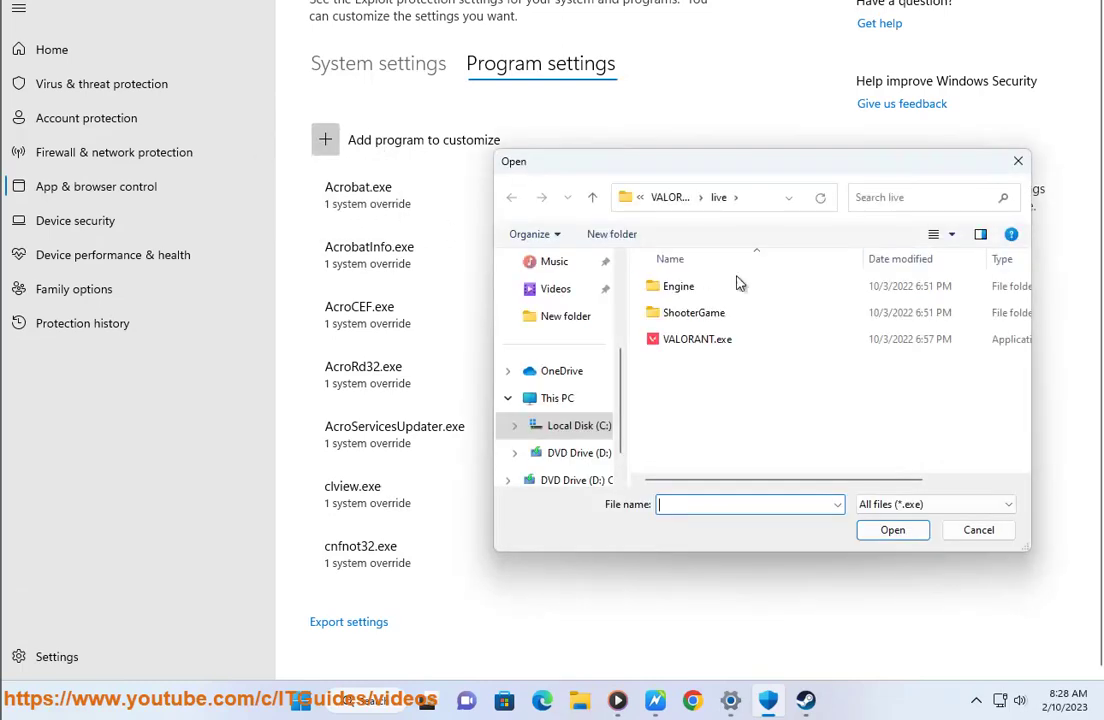
- Browse to C:\Program Files (x86)\Steam for the program to customize, and leave without adding one
click(752, 198)
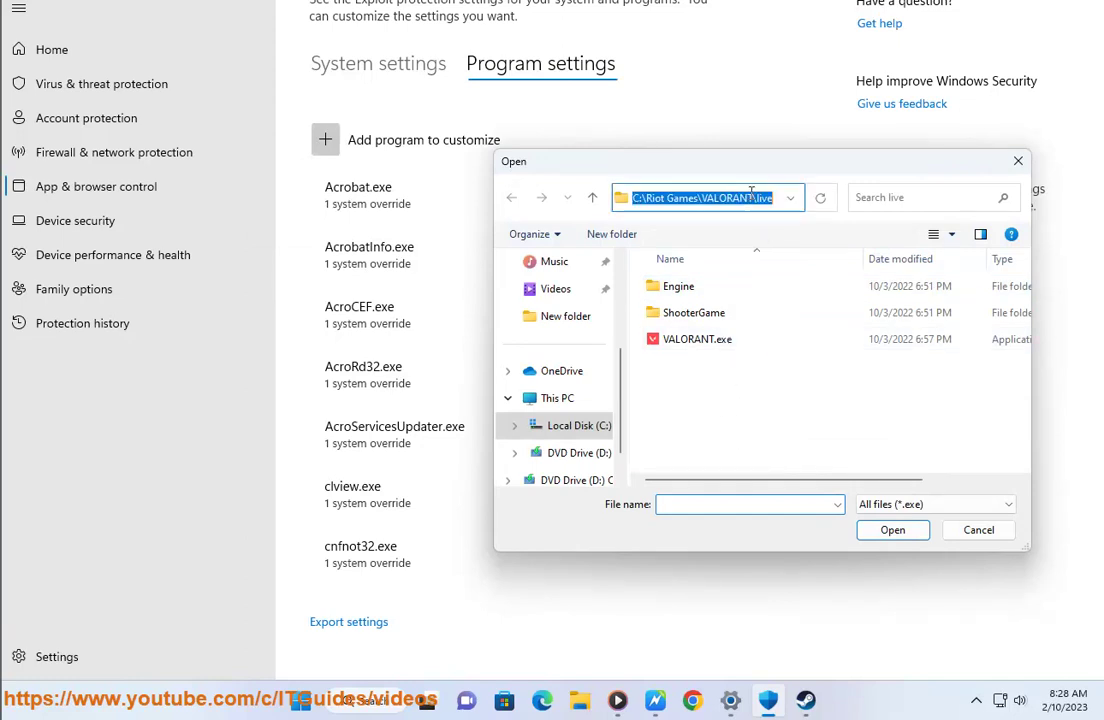
click(710, 426)
click(578, 427)
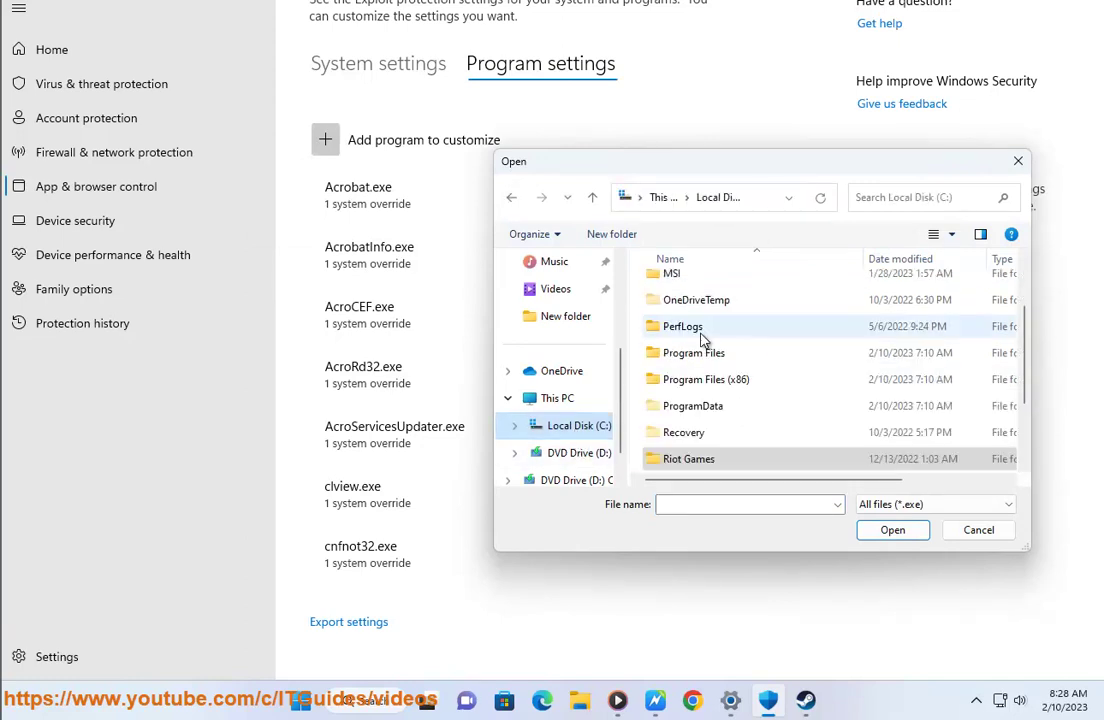
double_click(705, 381)
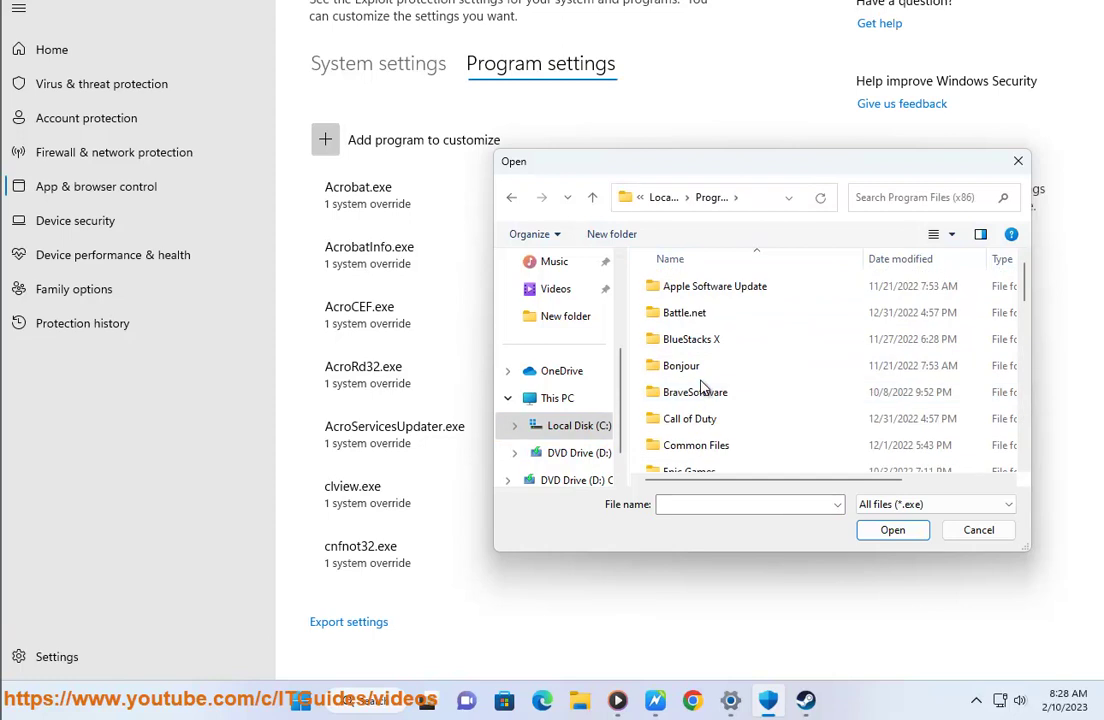
scroll(703, 386, down, 7)
click(708, 340)
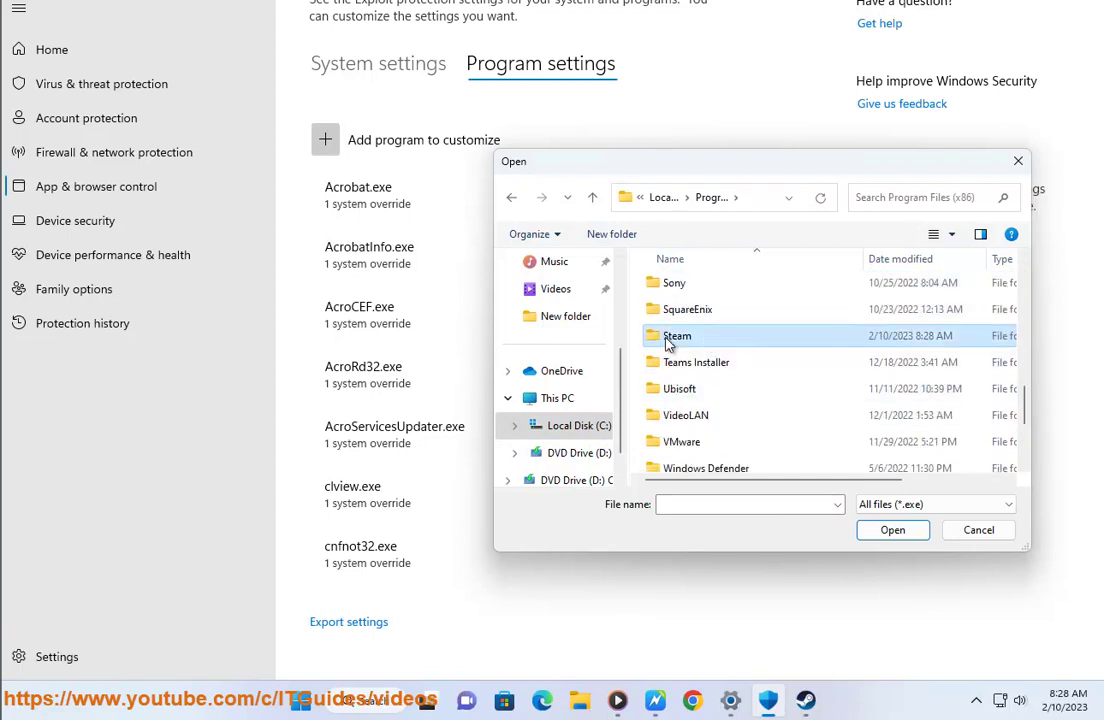
double_click(706, 340)
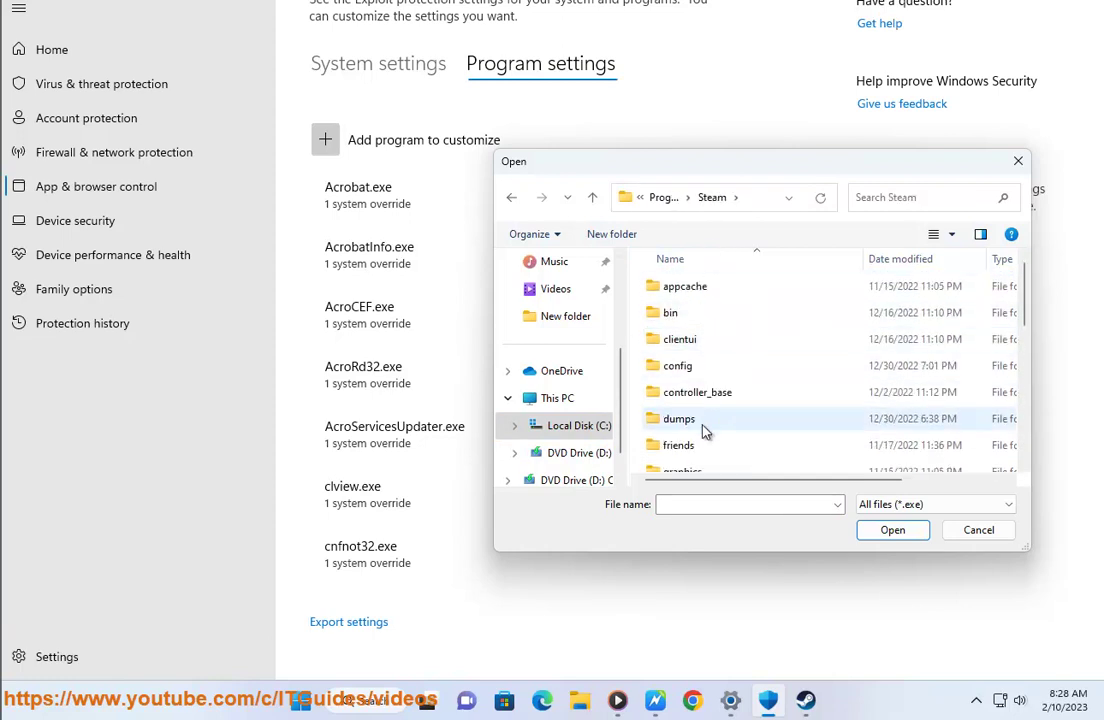
click(739, 205)
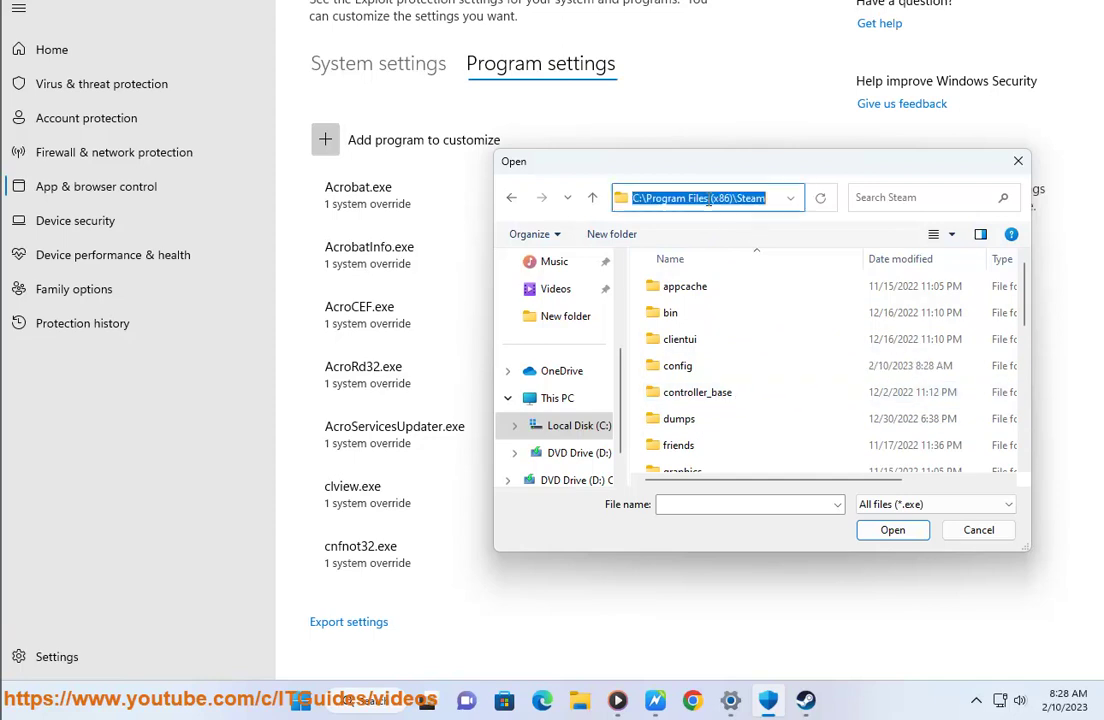
click(978, 528)
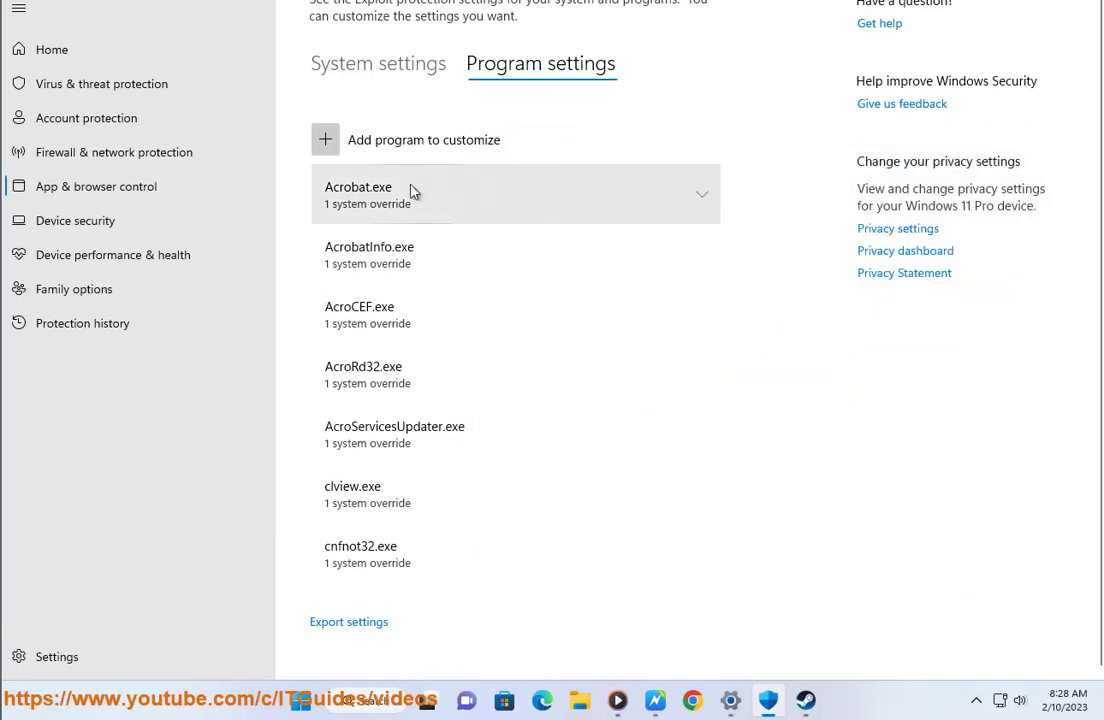
click(340, 143)
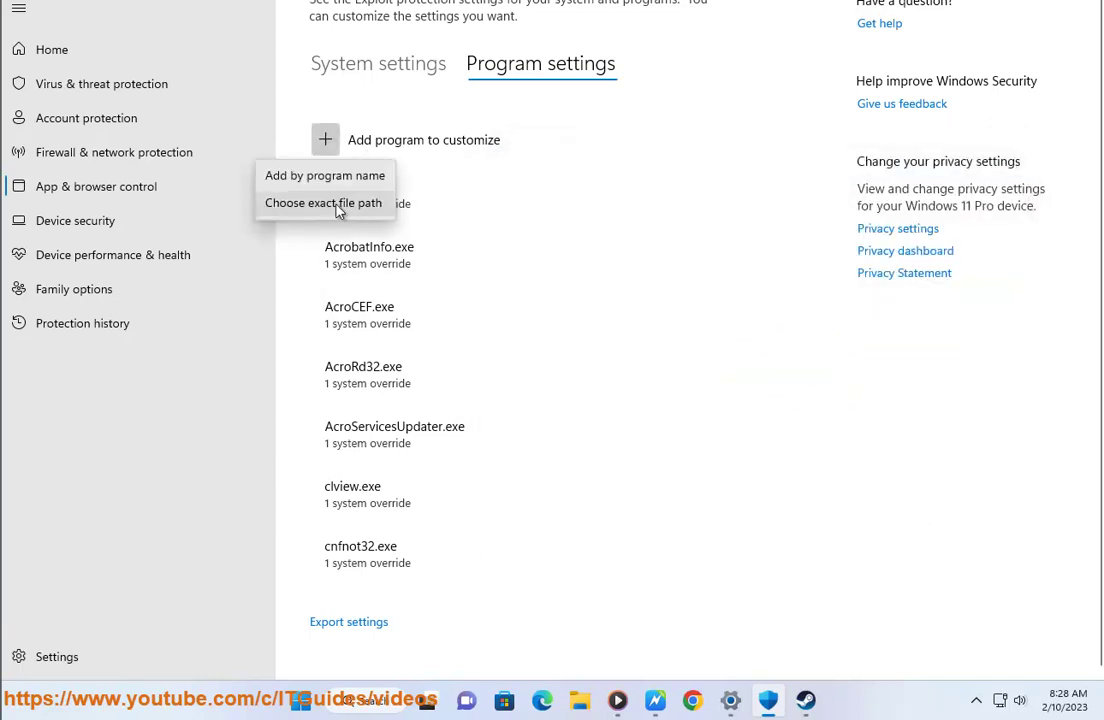
click(600, 360)
- Switch to the guide document and copy the words "Nvidia DLSS" from item 4
click(656, 700)
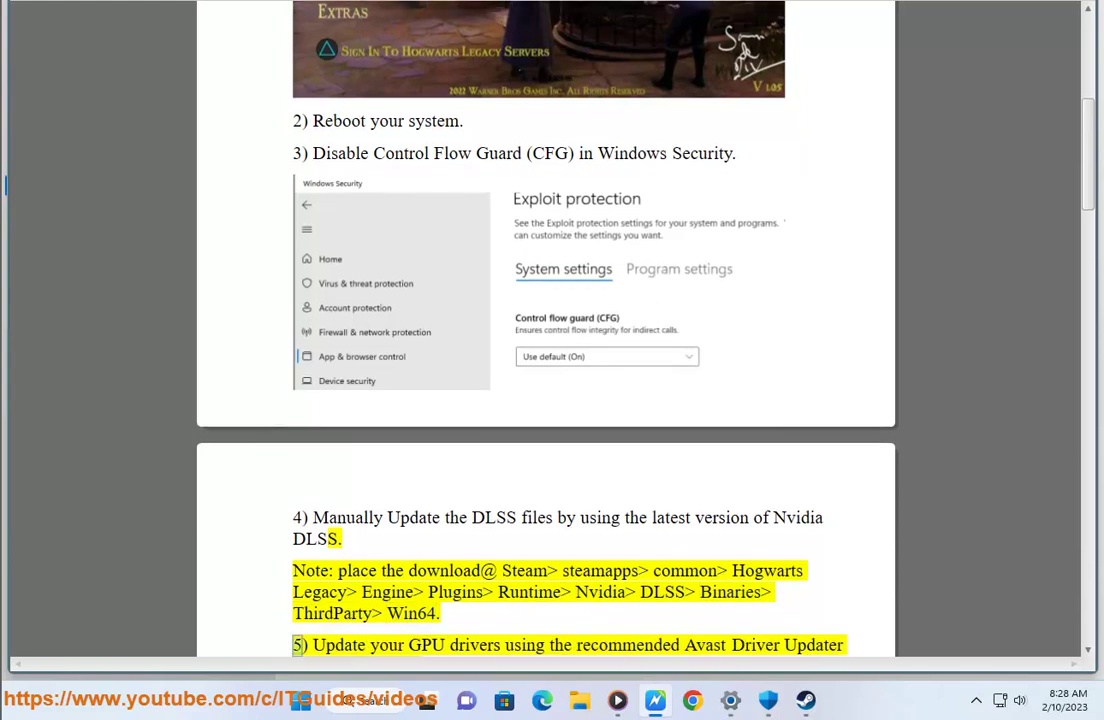
drag(748, 525, 345, 550)
key(ctrl+c)
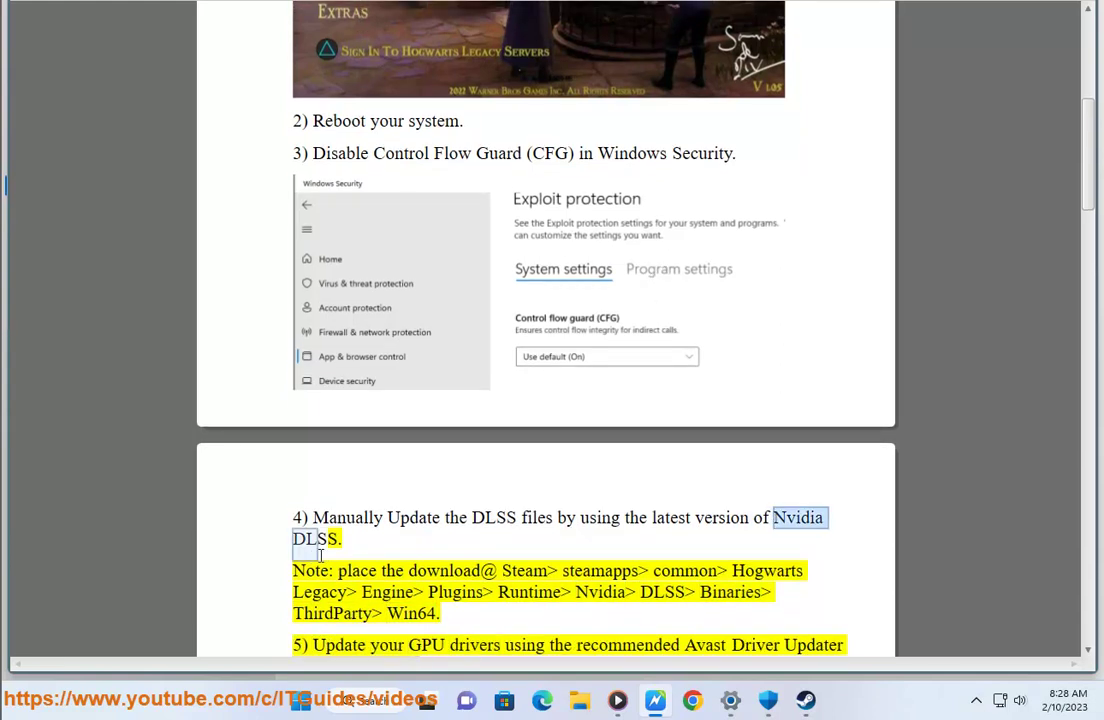
- Switch to Chrome and search Google for "LATEST Nvidia DLSS"
click(697, 705)
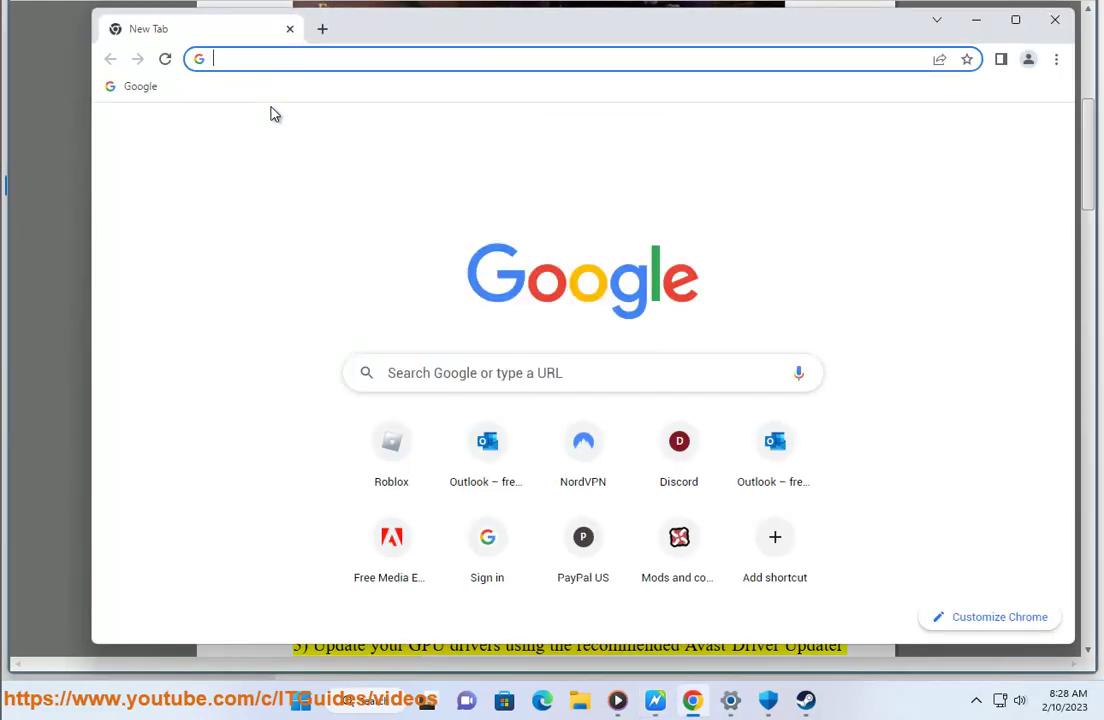
text(LTES)
key(BackSpace)
key(BackSpace)
key(BackSpace)
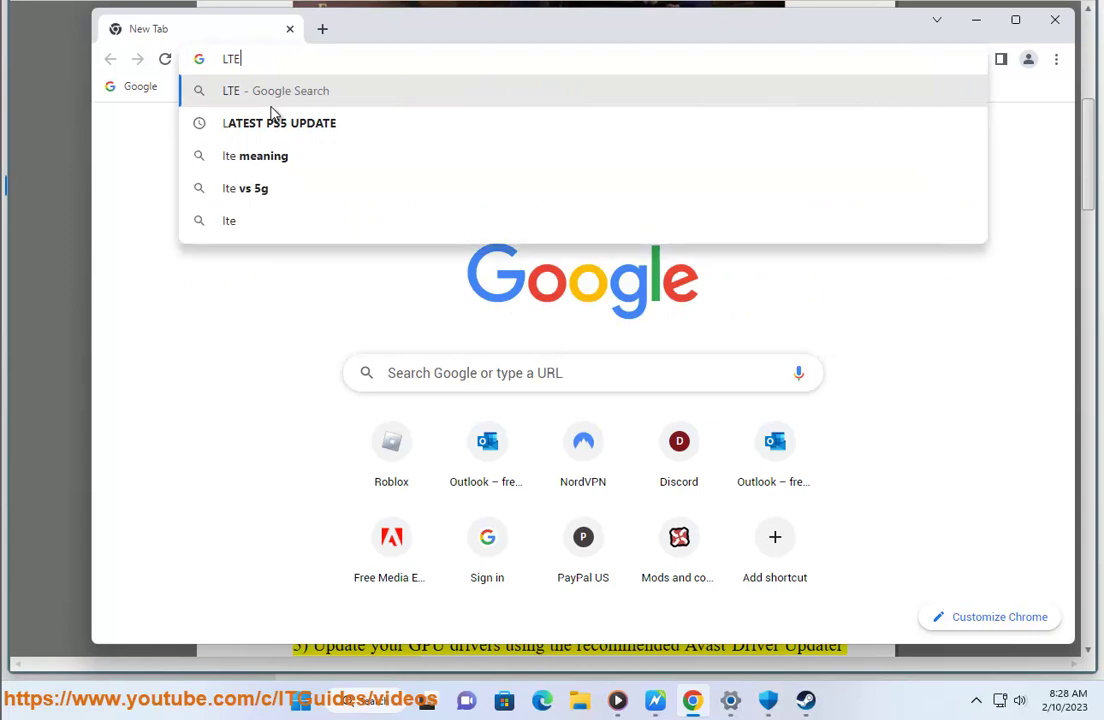
text(ATEST)
key(ctrl+v)
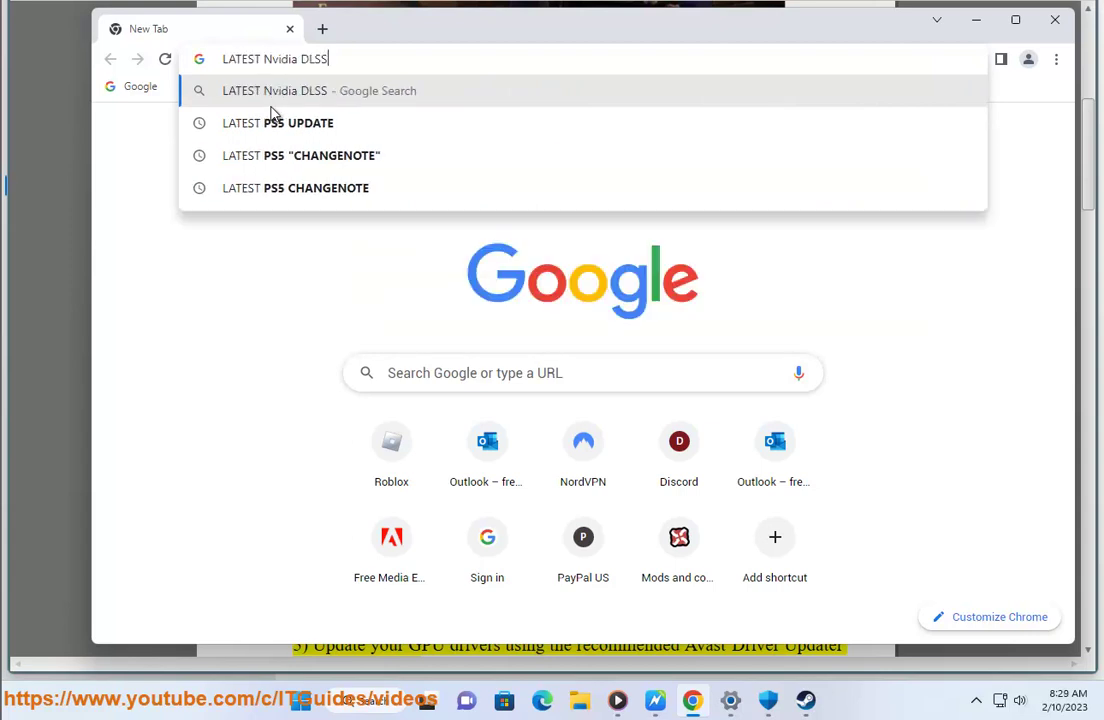
text(S)
key(Return)
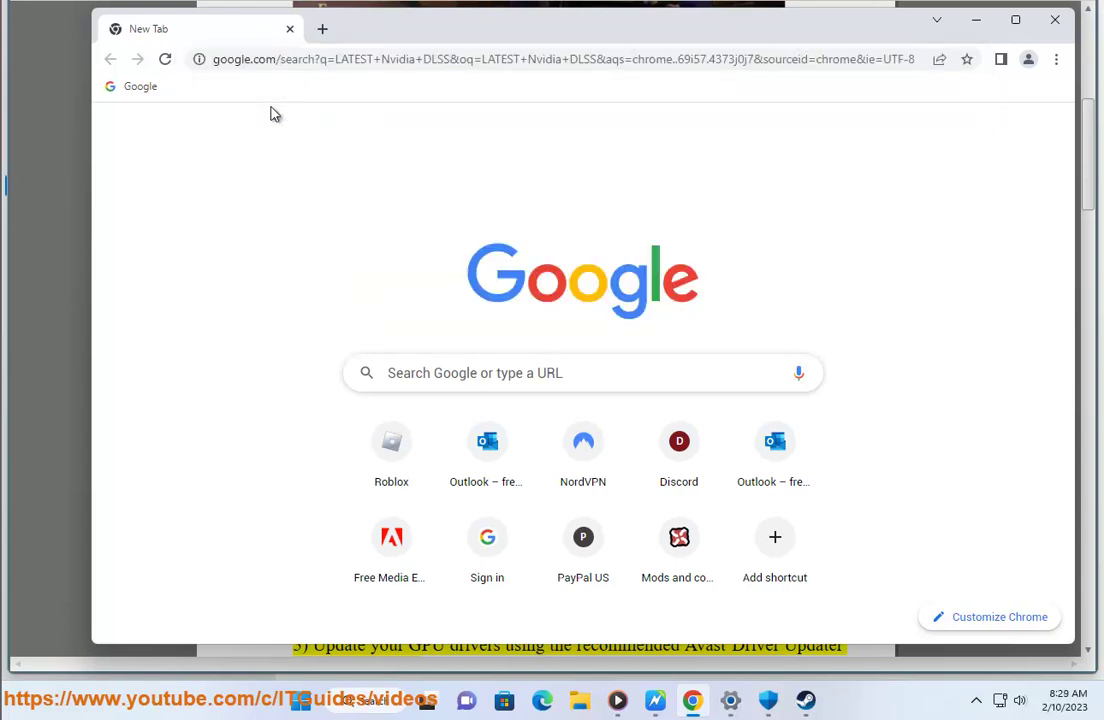
- Return to the guide document and select "Steam> steamapps" in the note on where to place the download
click(41, 289)
click(521, 593)
drag(502, 571, 641, 567)
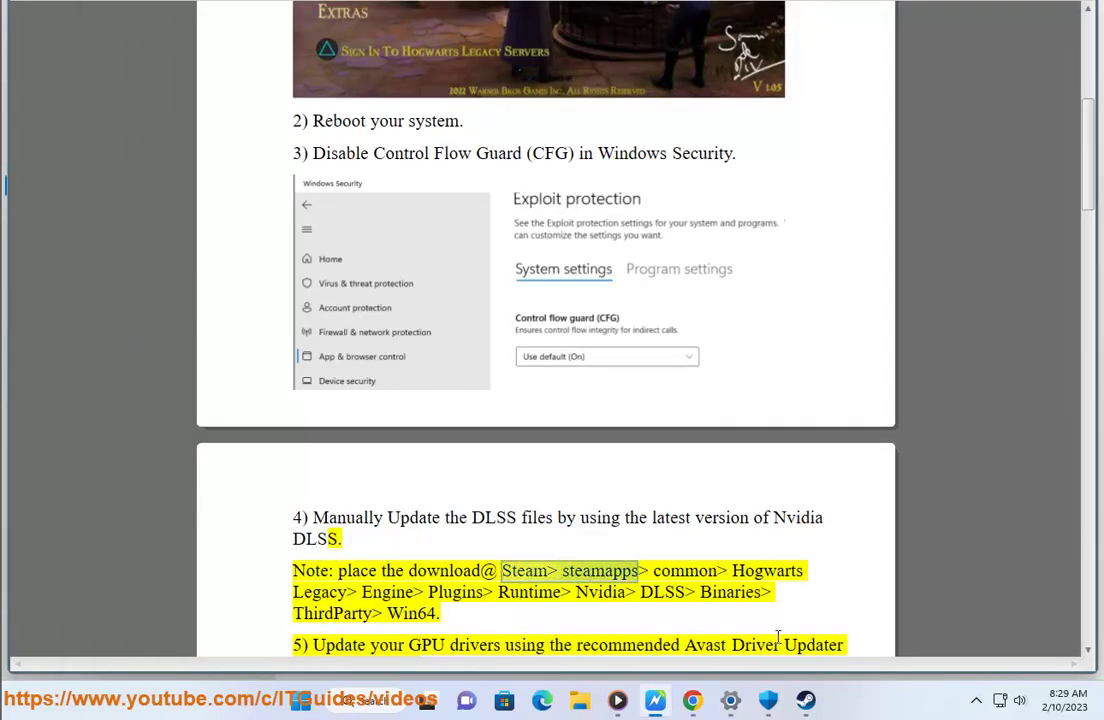
- Show the desktop and open the file location of the Steam shortcut
key(super+d)
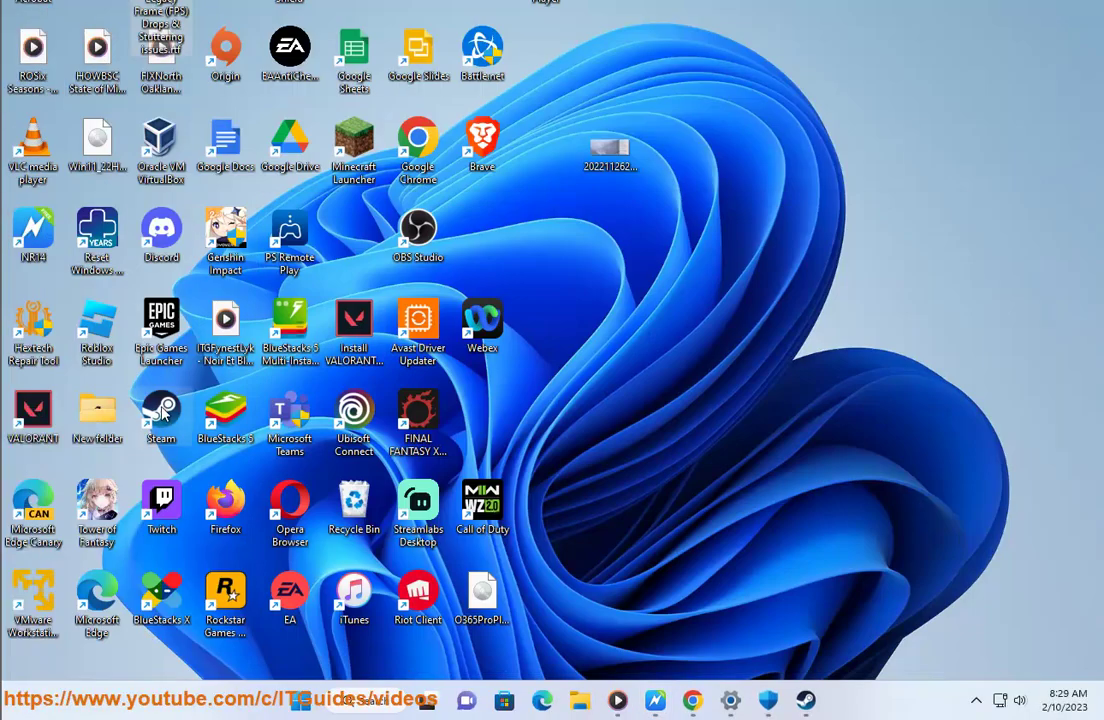
right_click(165, 412)
click(255, 220)
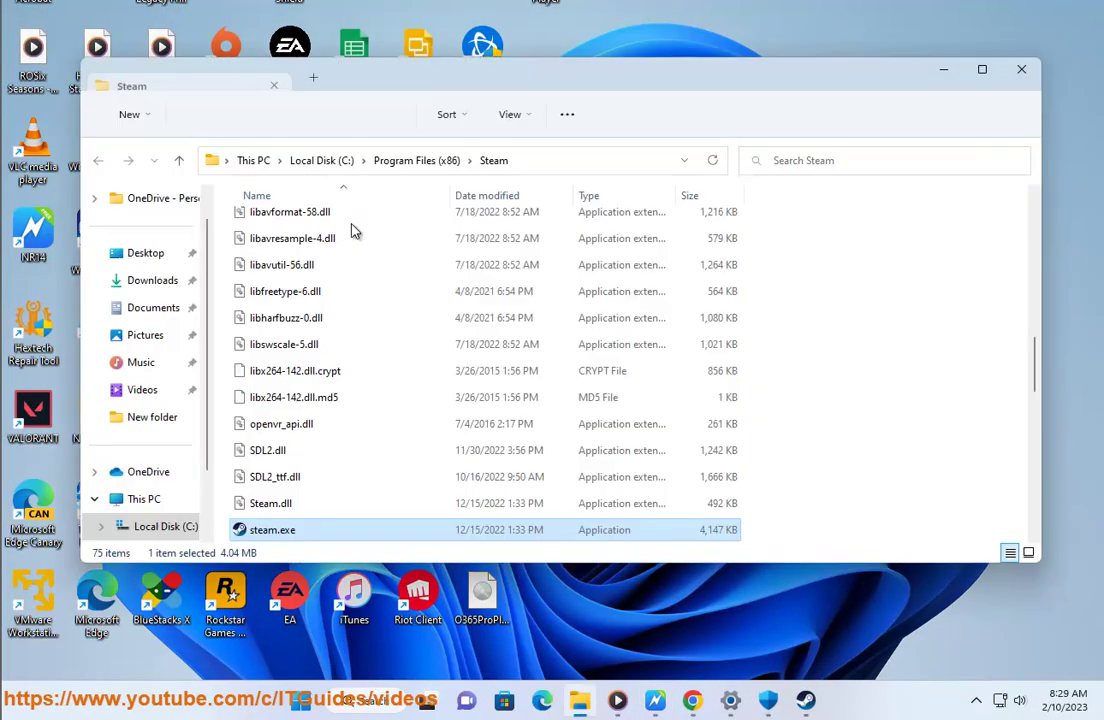
- Show the Steam folder's full path, look through its subfolders, and return to the guide document to select "steamapps" in the download note
click(547, 163)
scroll(600, 395, down, 4)
scroll(605, 408, up, 15)
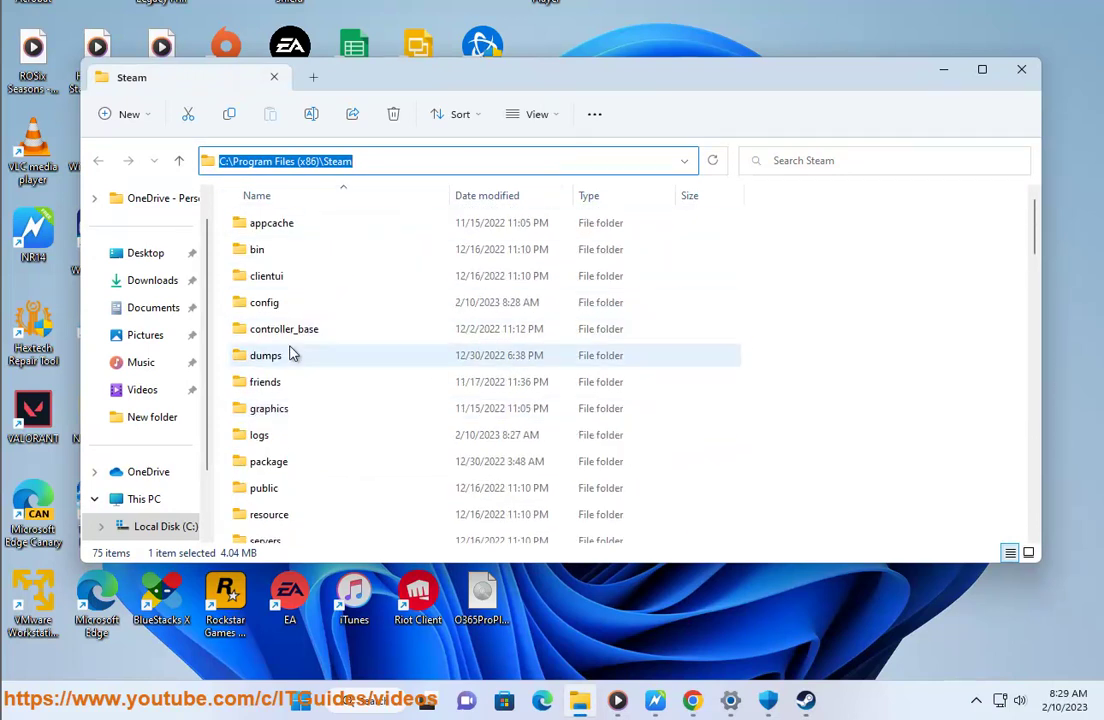
scroll(310, 271, down, 1)
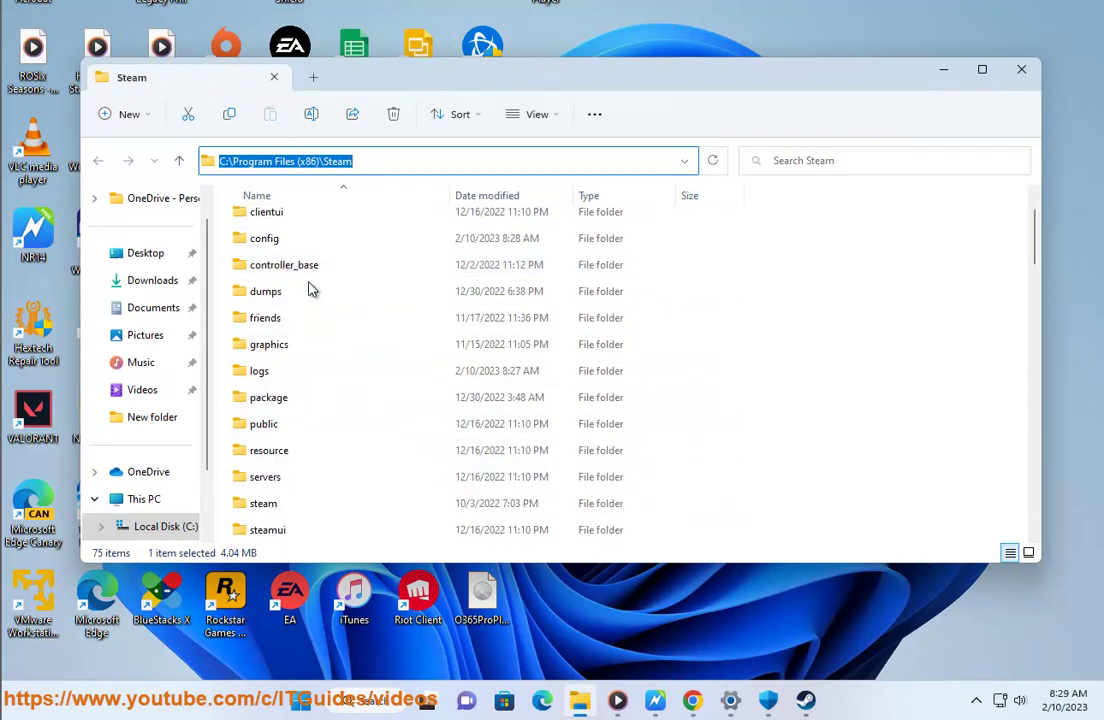
click(280, 508)
scroll(400, 470, down, 2)
key(alt+Tab)
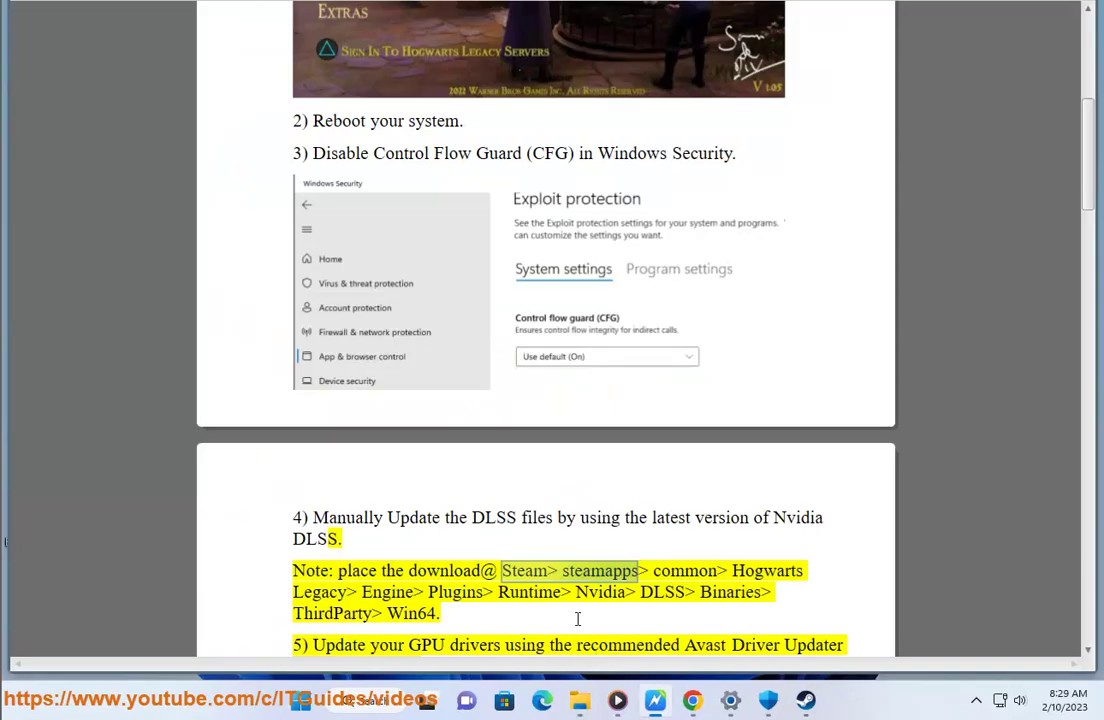
double_click(612, 574)
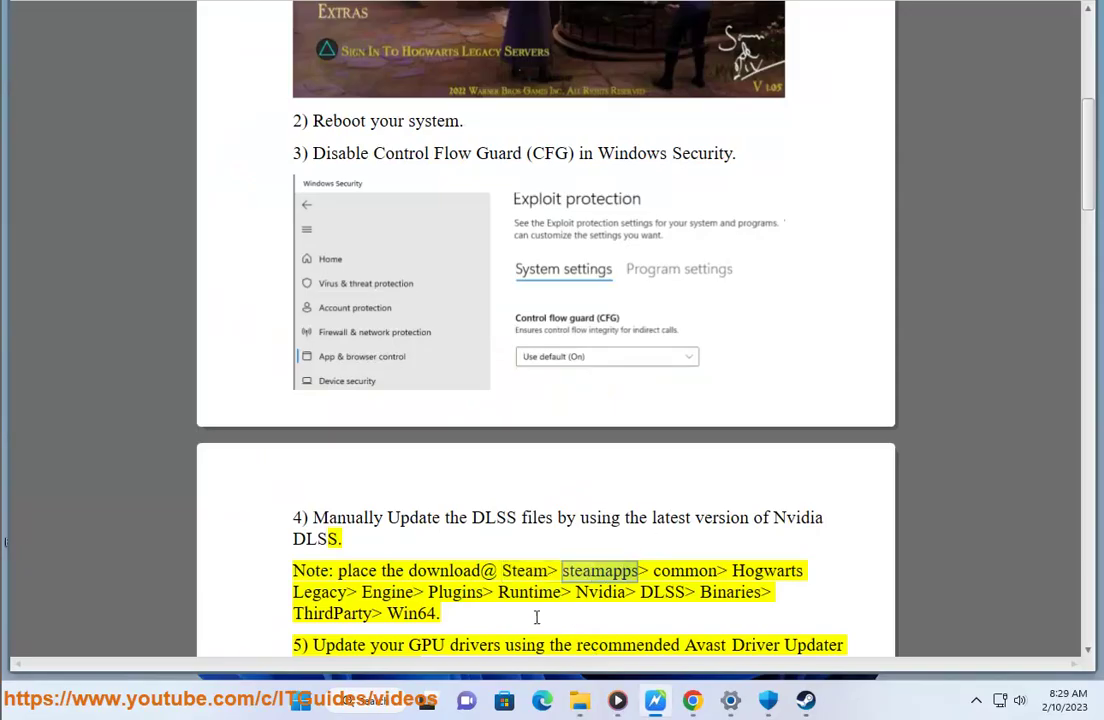
- Switch to Chrome, open the NVIDIA Developer DLSS search result in a new tab, show its address, and minimize the browser
click(691, 700)
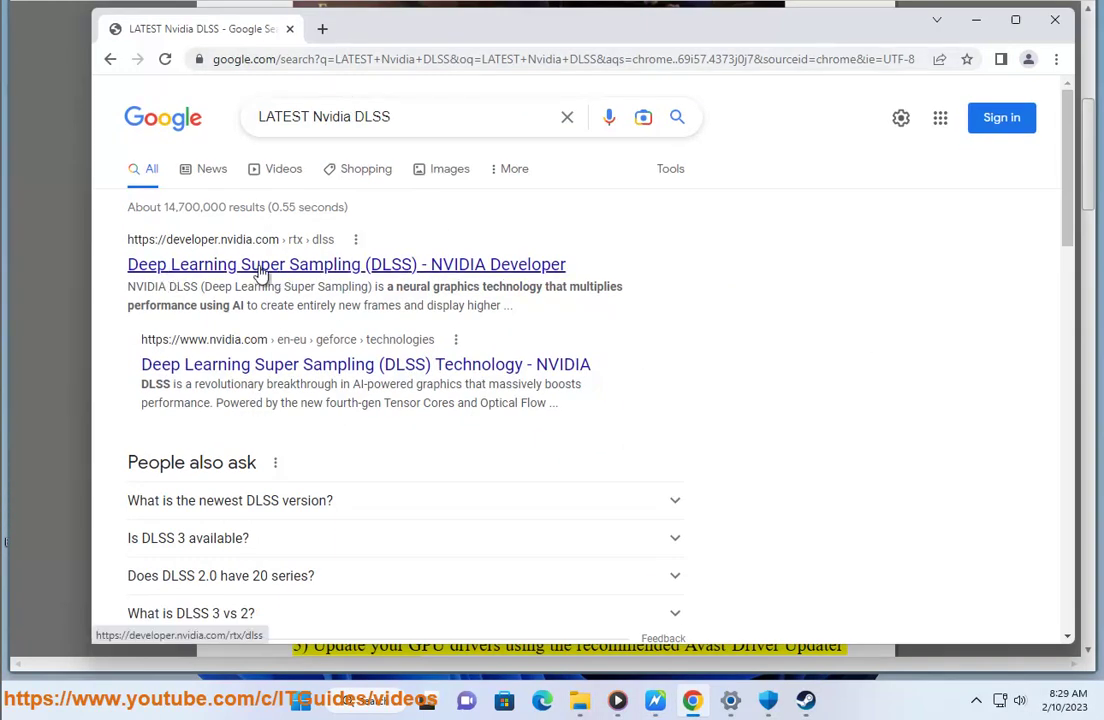
right_click(337, 266)
click(372, 285)
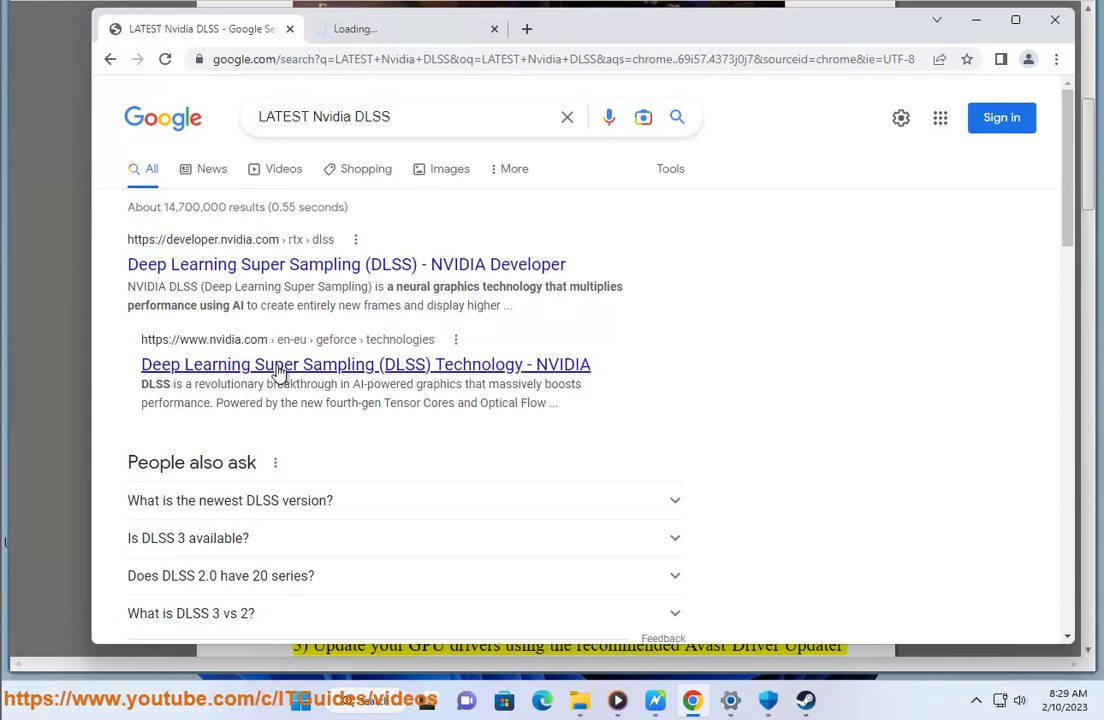
drag(216, 305, 412, 306)
click(414, 307)
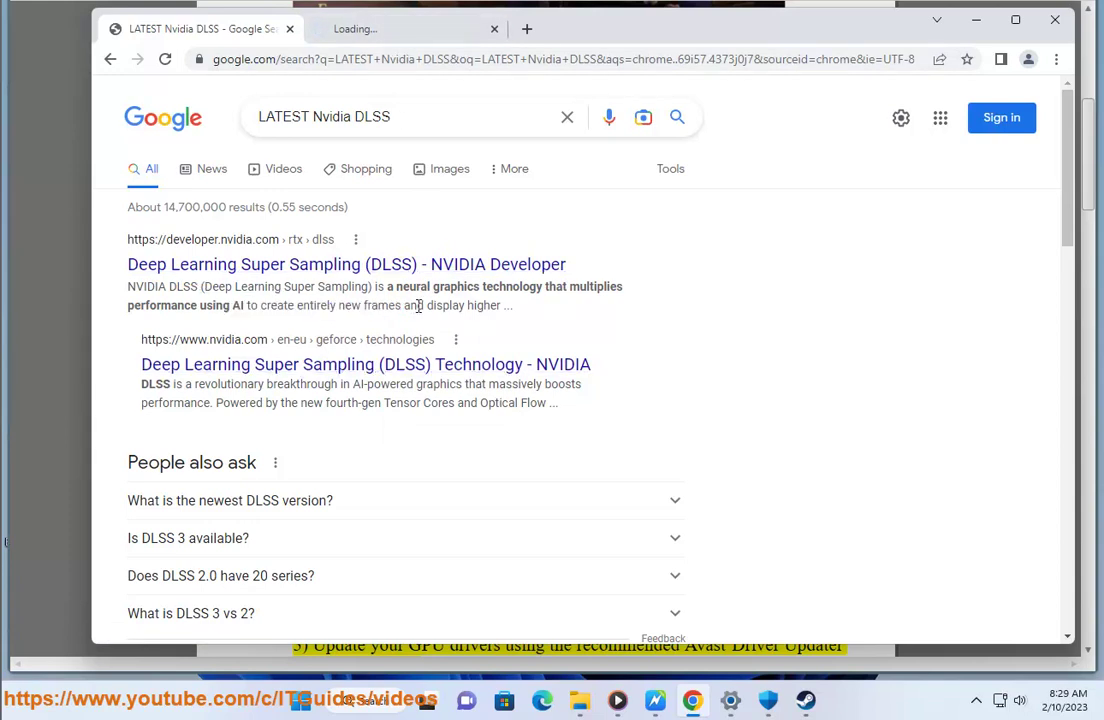
click(399, 36)
click(399, 58)
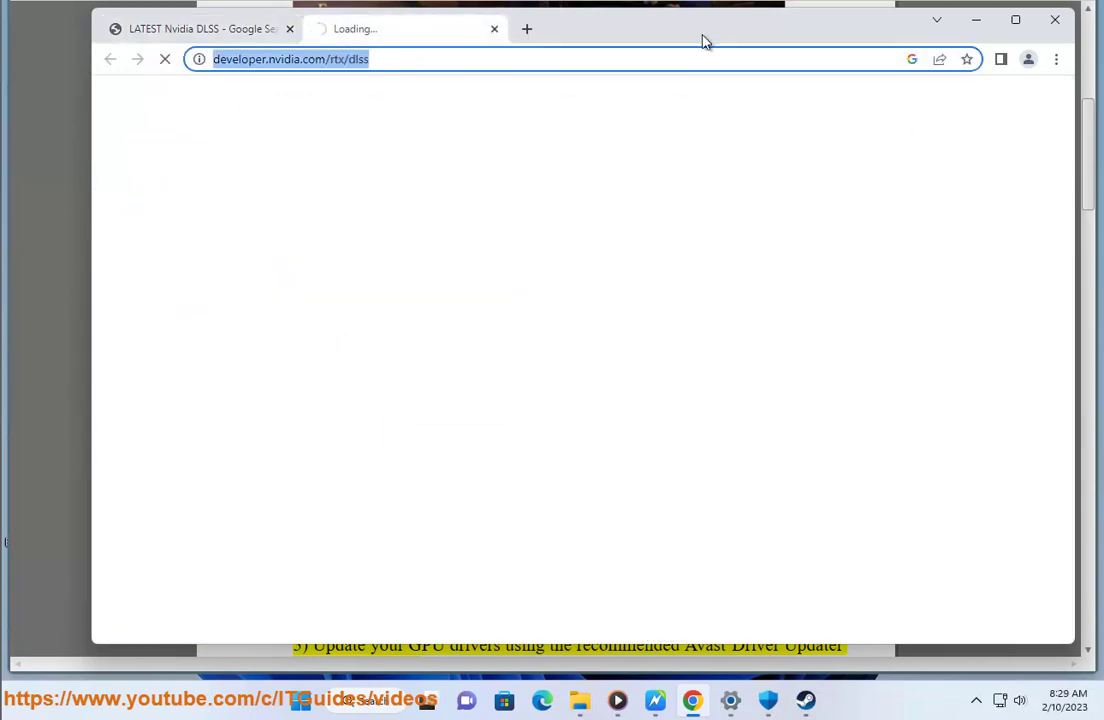
click(978, 21)
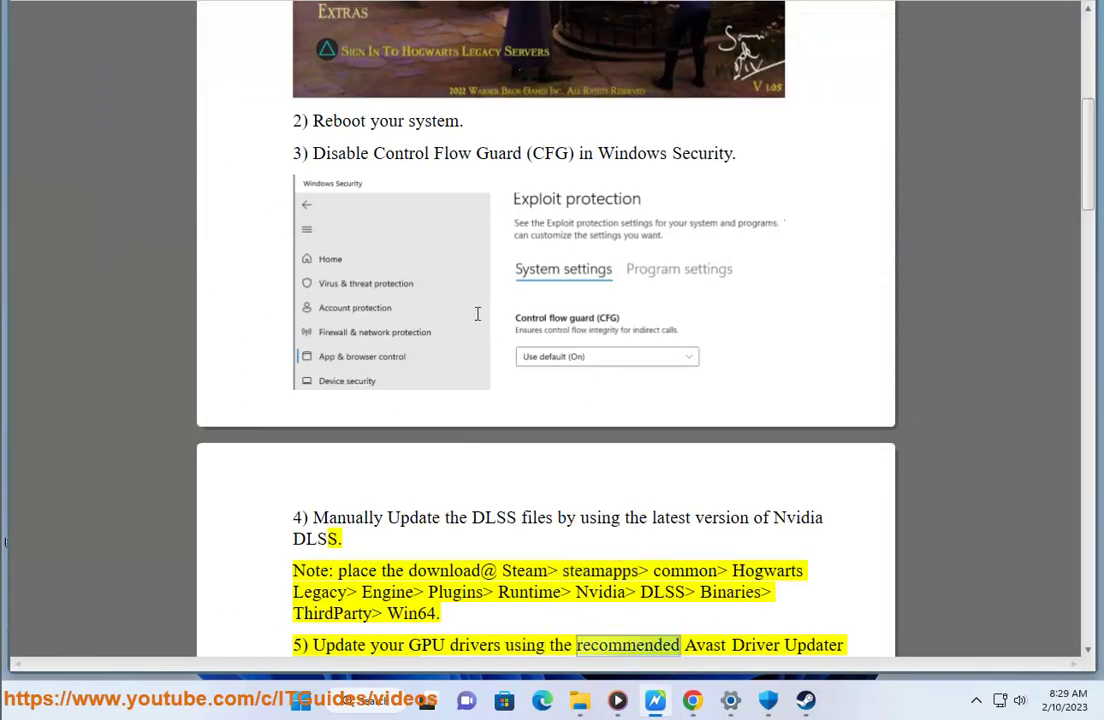
- Bring item 5 of the guide into view, and find and launch Avast Driver Updater by searching Windows for "Av"
scroll(387, 370, down, 1)
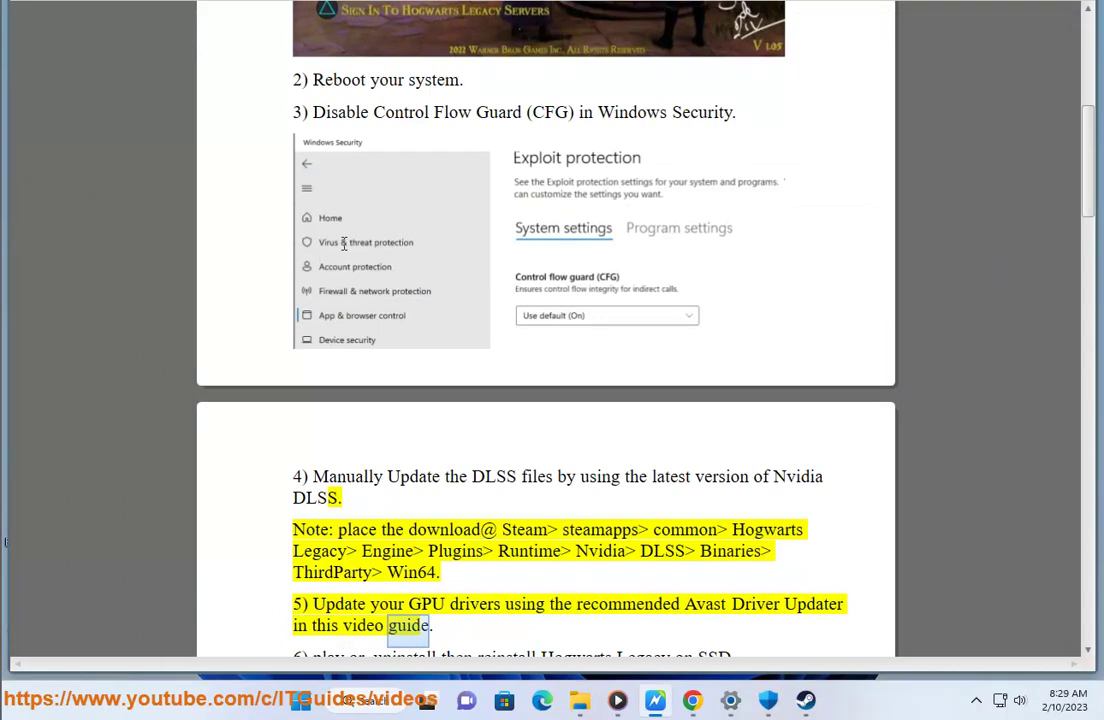
key(super+s)
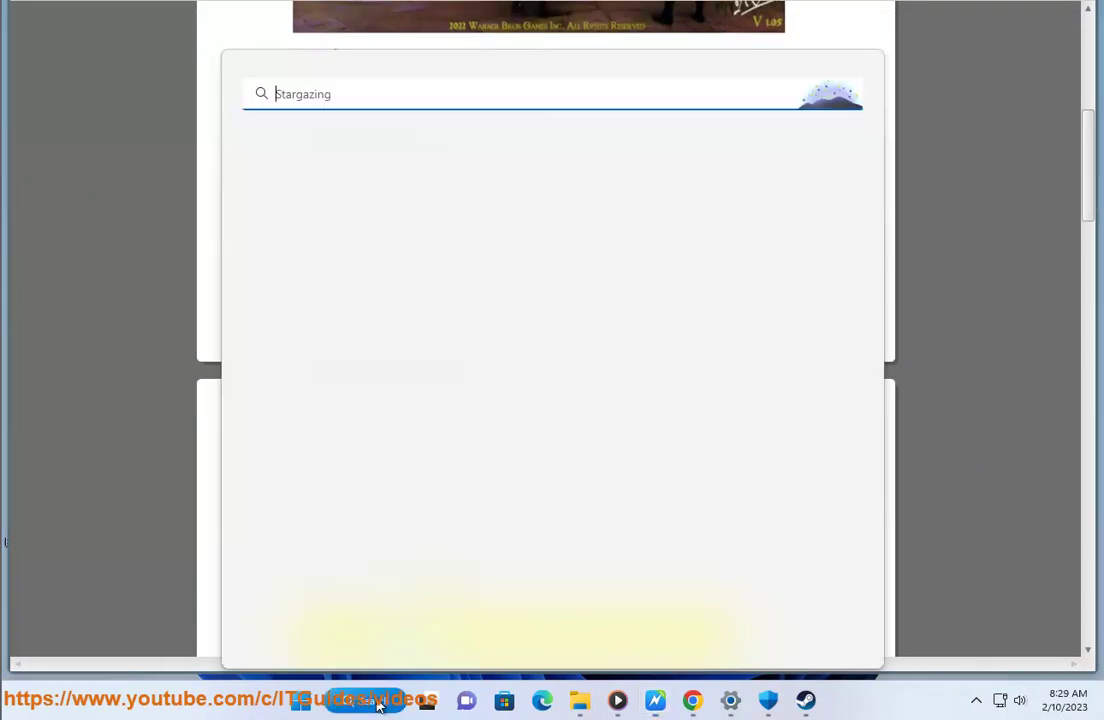
text(Av)
key(Escape)
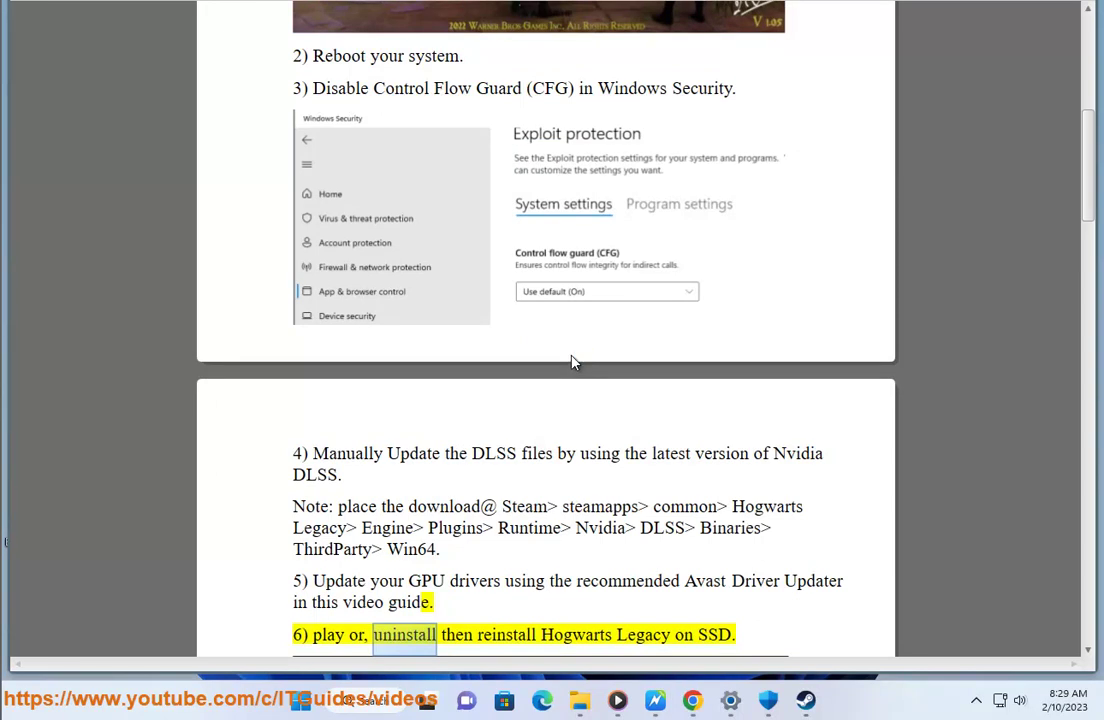
click(975, 703)
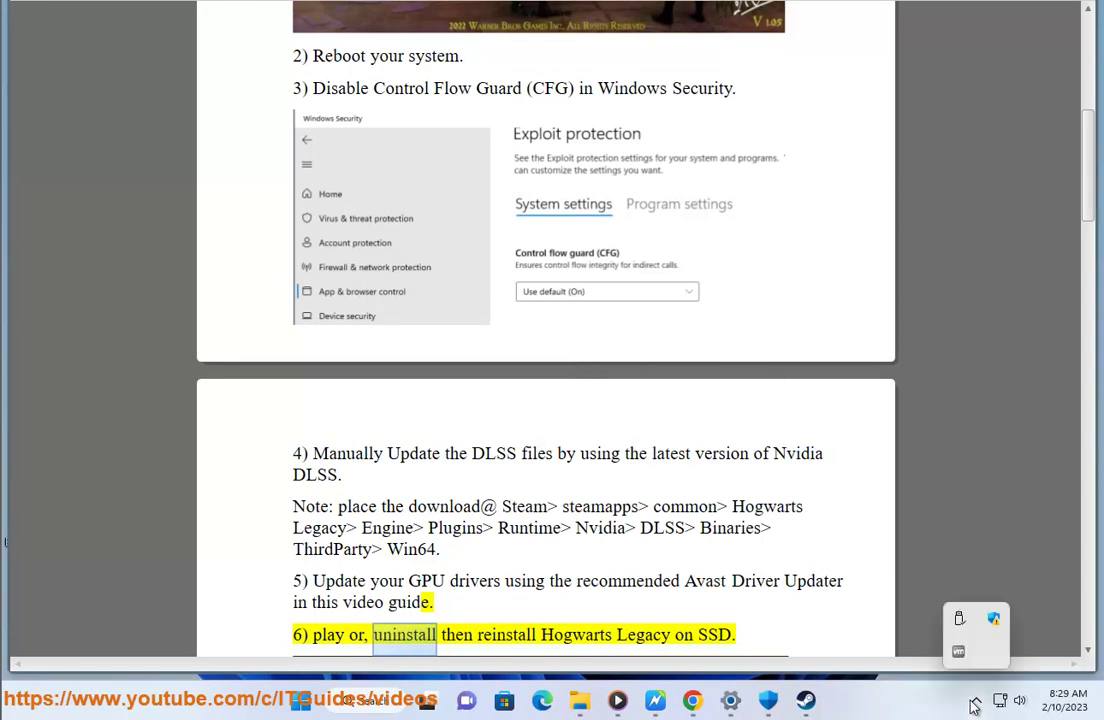
click(750, 568)
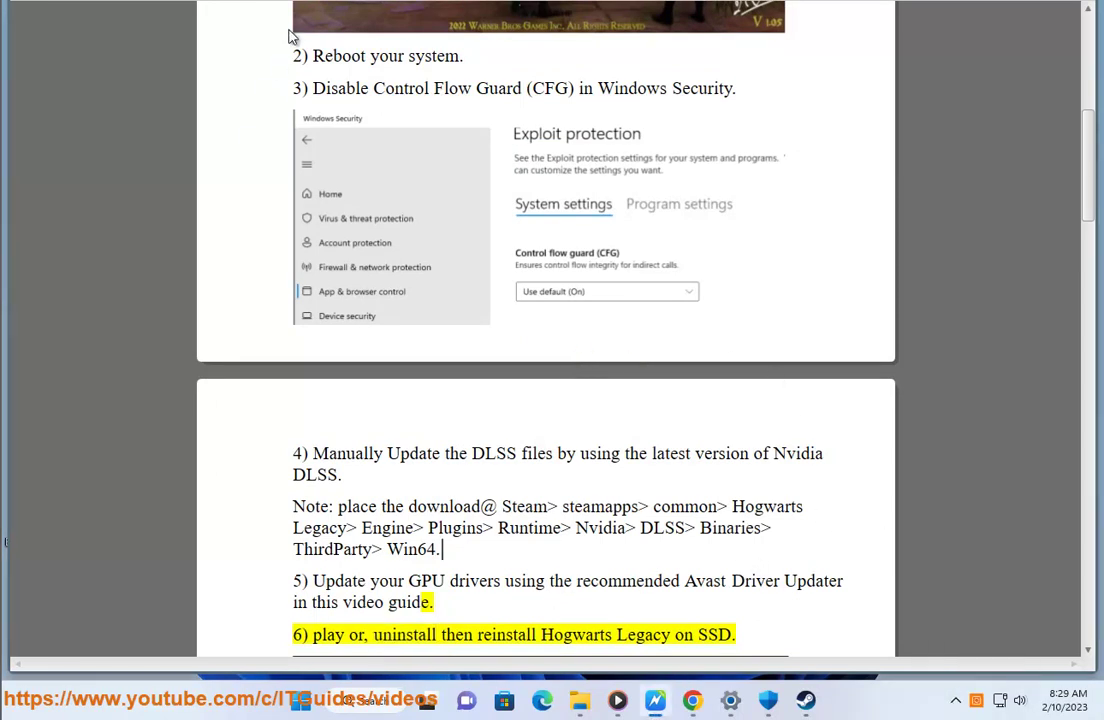
scroll(546, 334, down, 5)
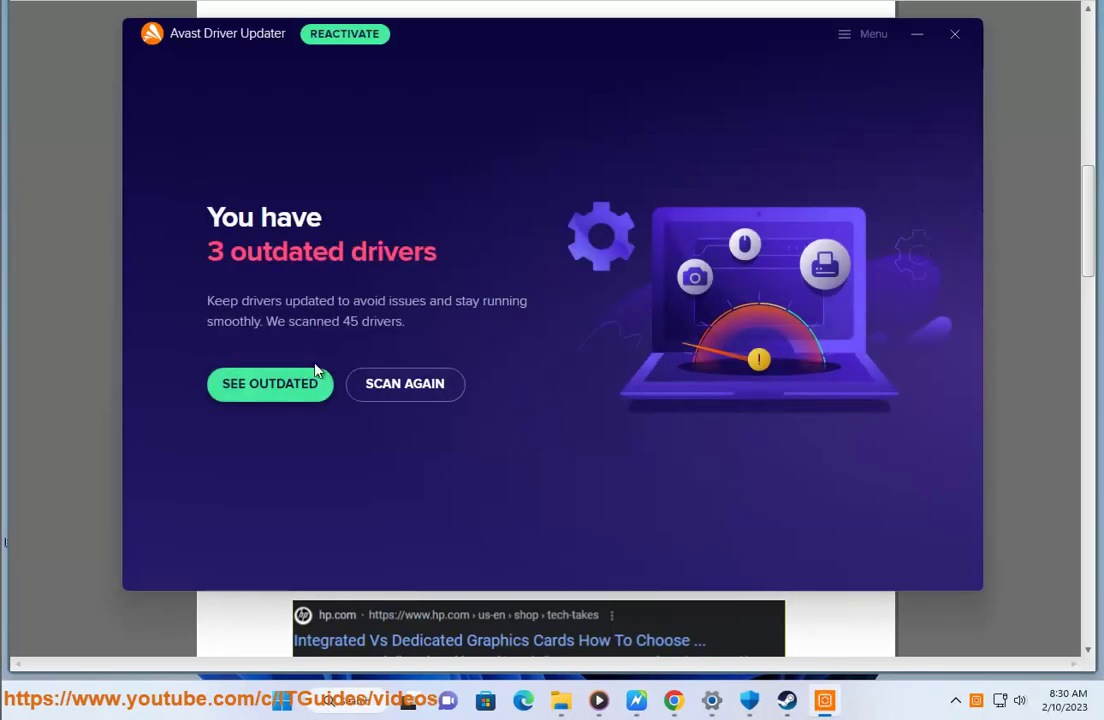
click(408, 390)
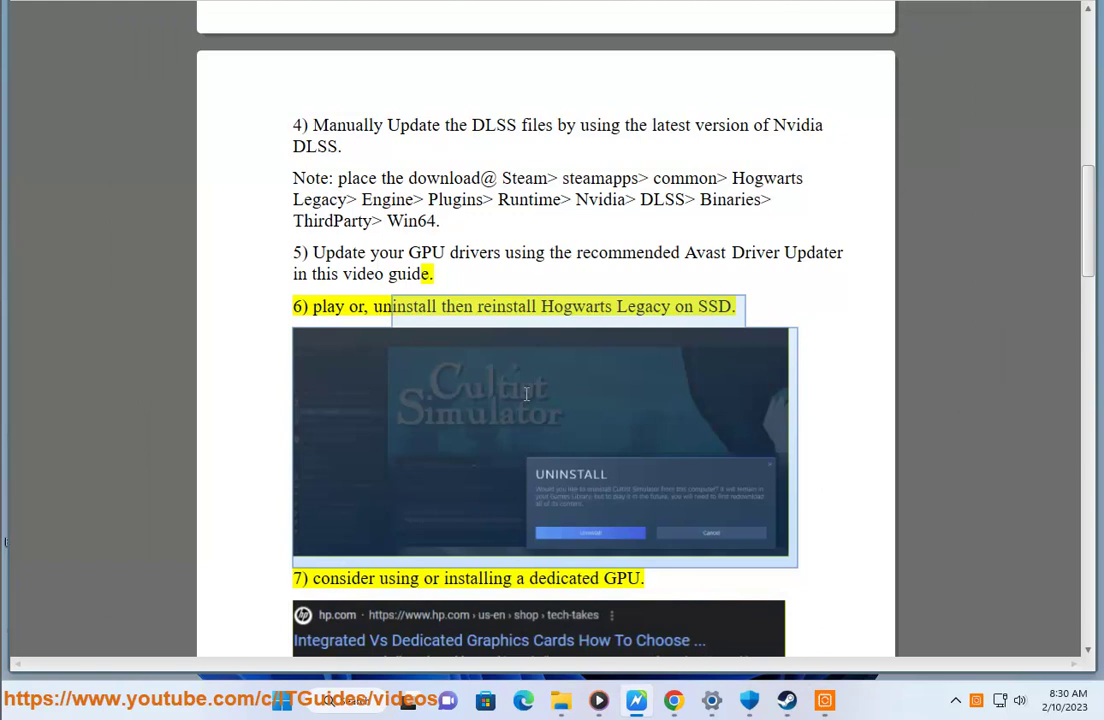
- Select the uninstall picture under item 6 of the guide, and bring up the Steam sign-in window and close it
click(530, 432)
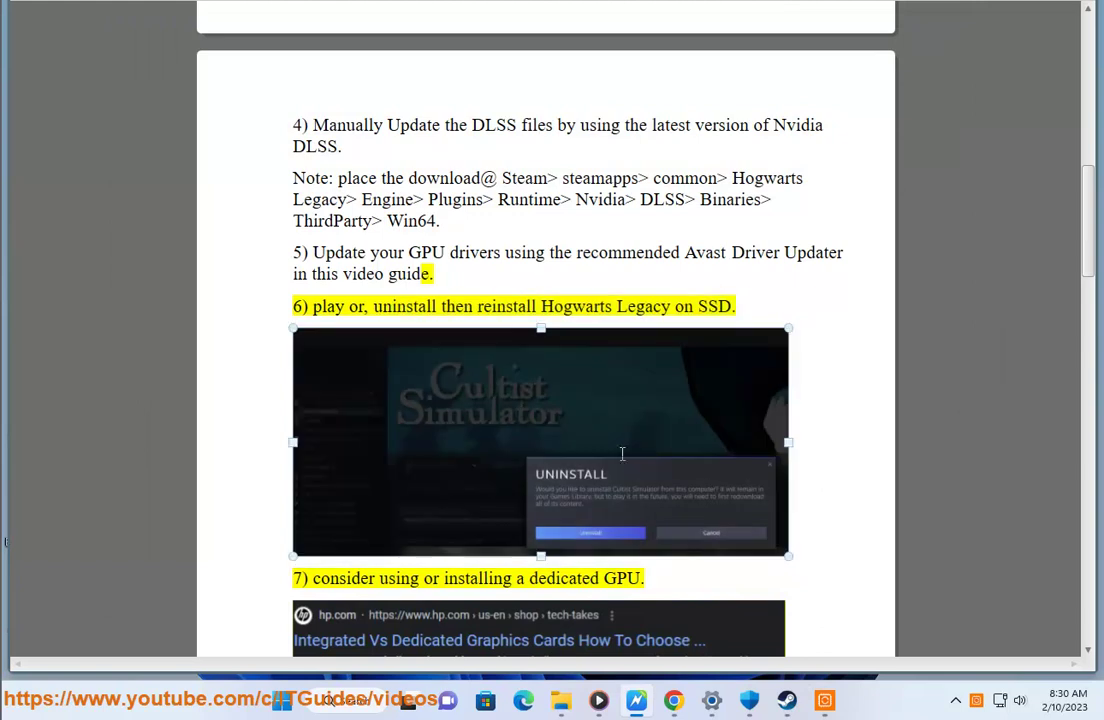
click(787, 701)
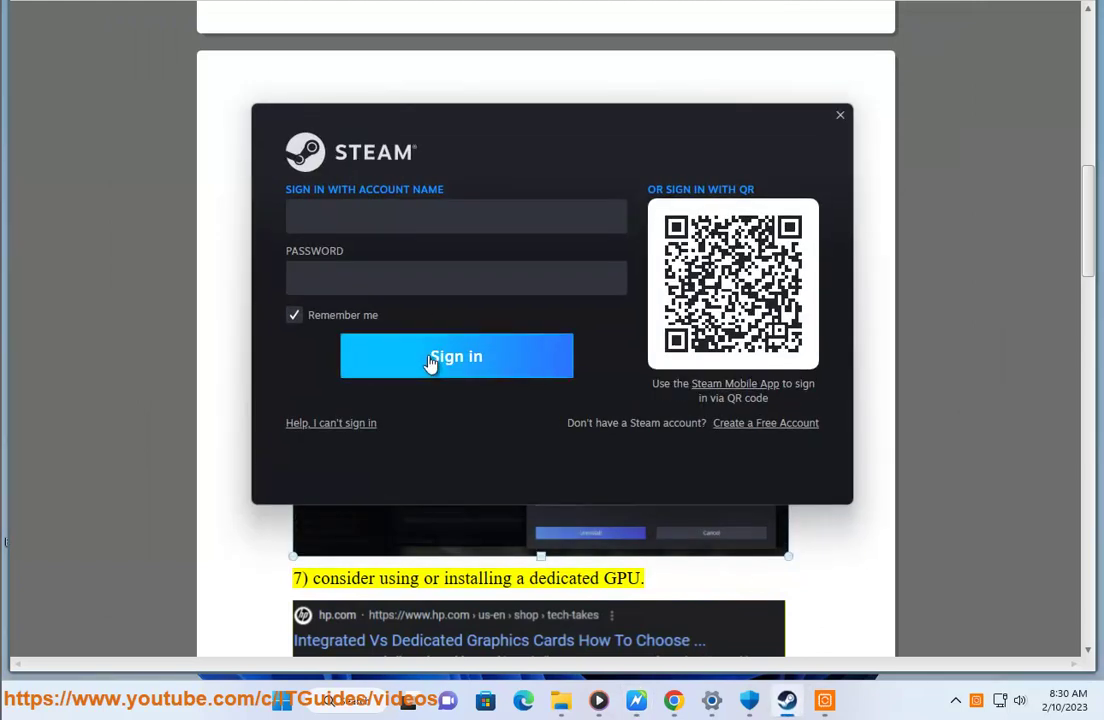
click(840, 117)
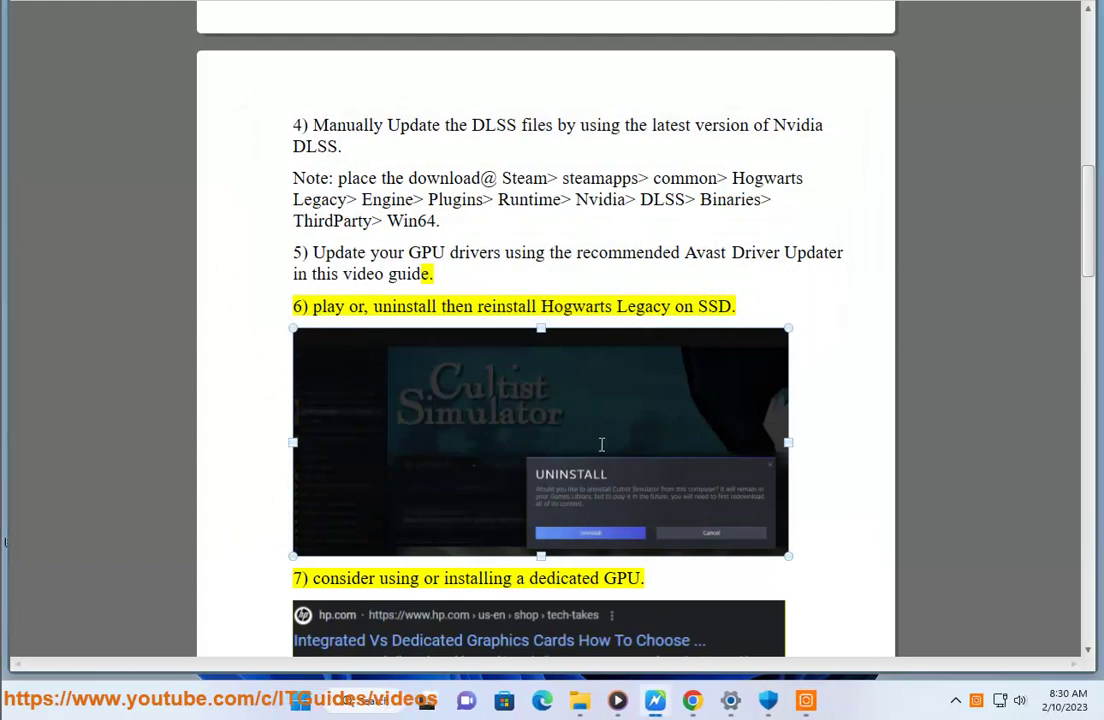
- Read through guide items 7 to 9 on the dedicated GPU, game updates and in-game settings, including the closing tips
click(480, 578)
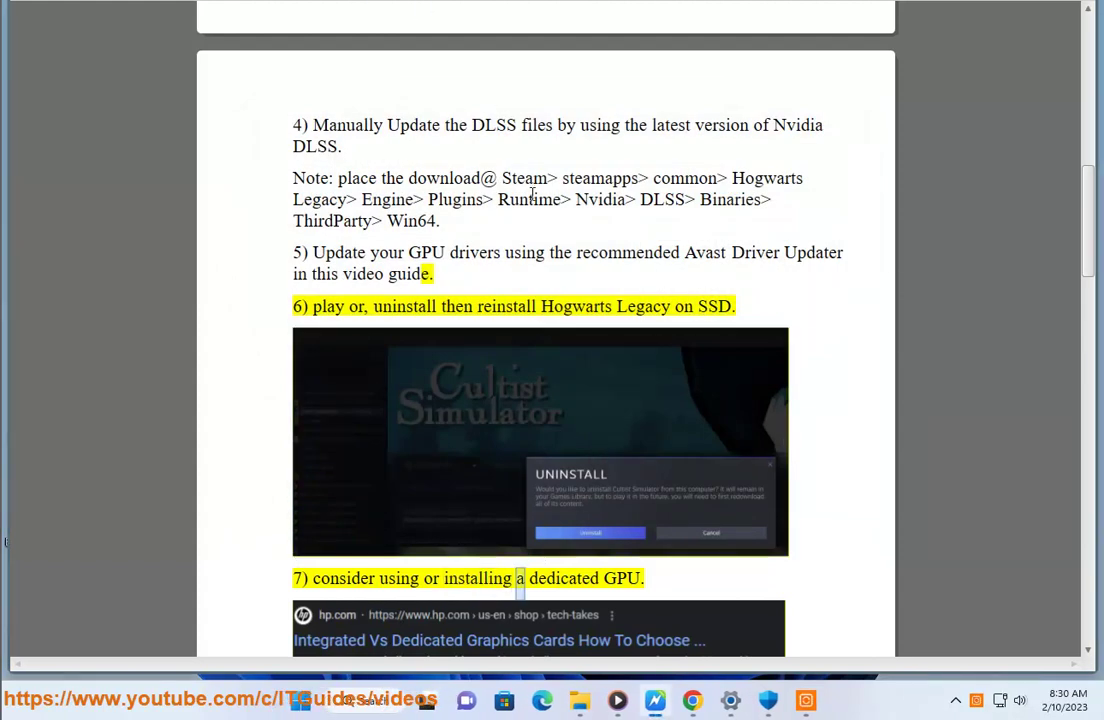
scroll(508, 447, down, 3)
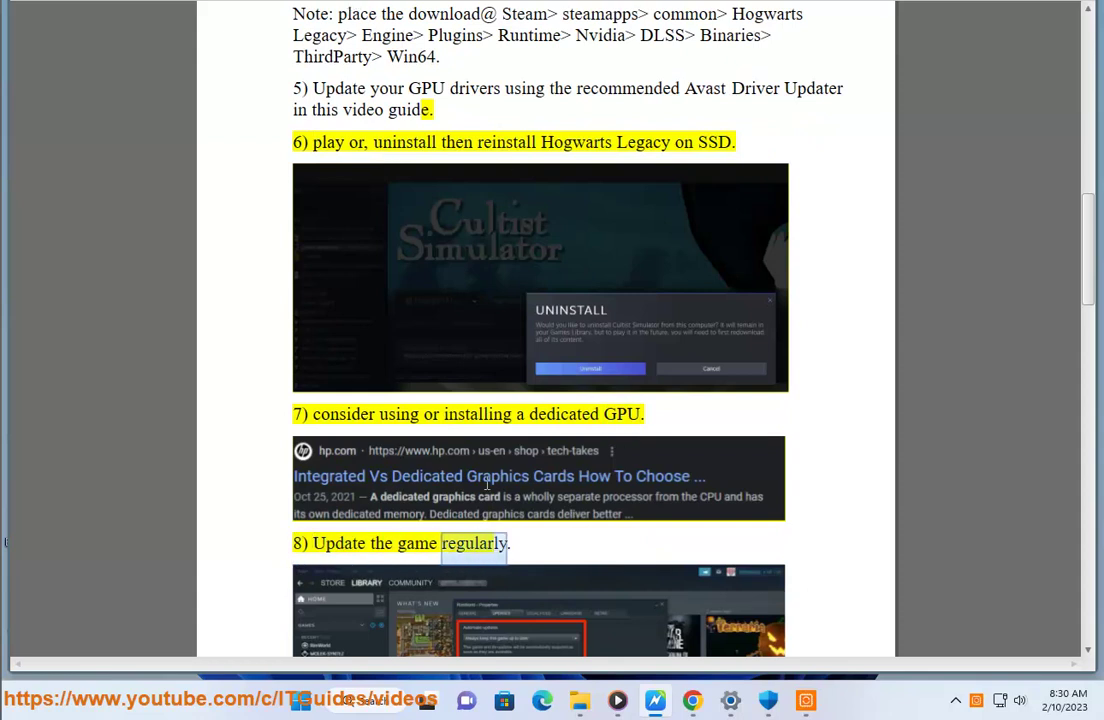
scroll(626, 488, down, 4)
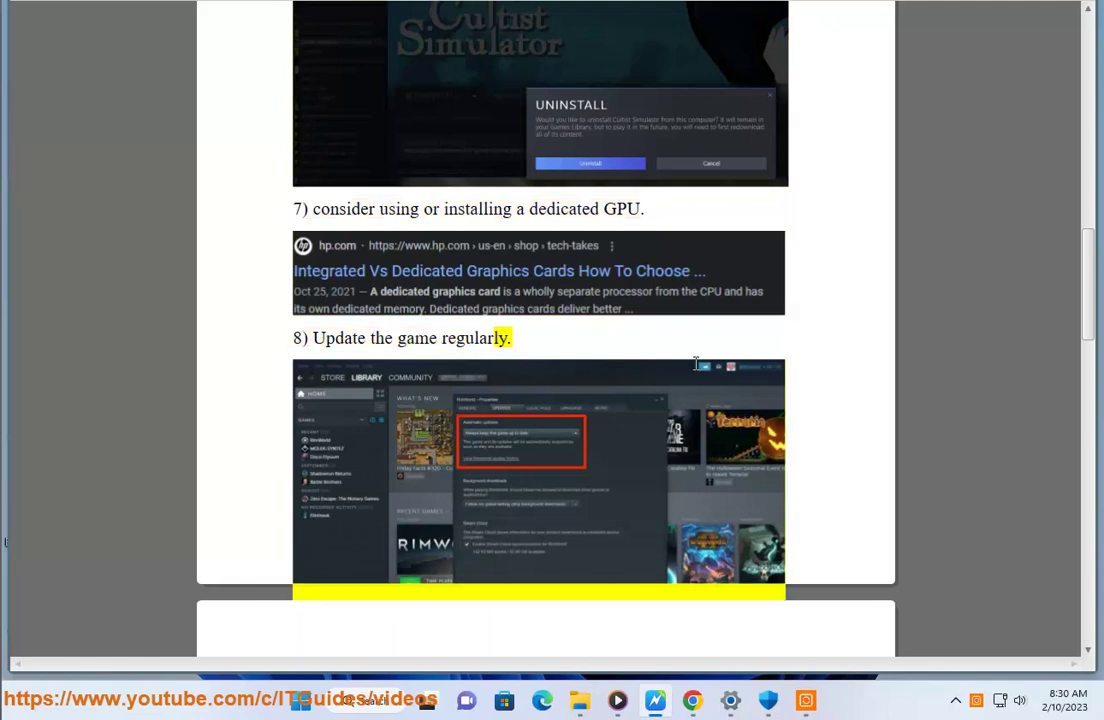
scroll(619, 530, down, 5)
scroll(619, 530, down, 4)
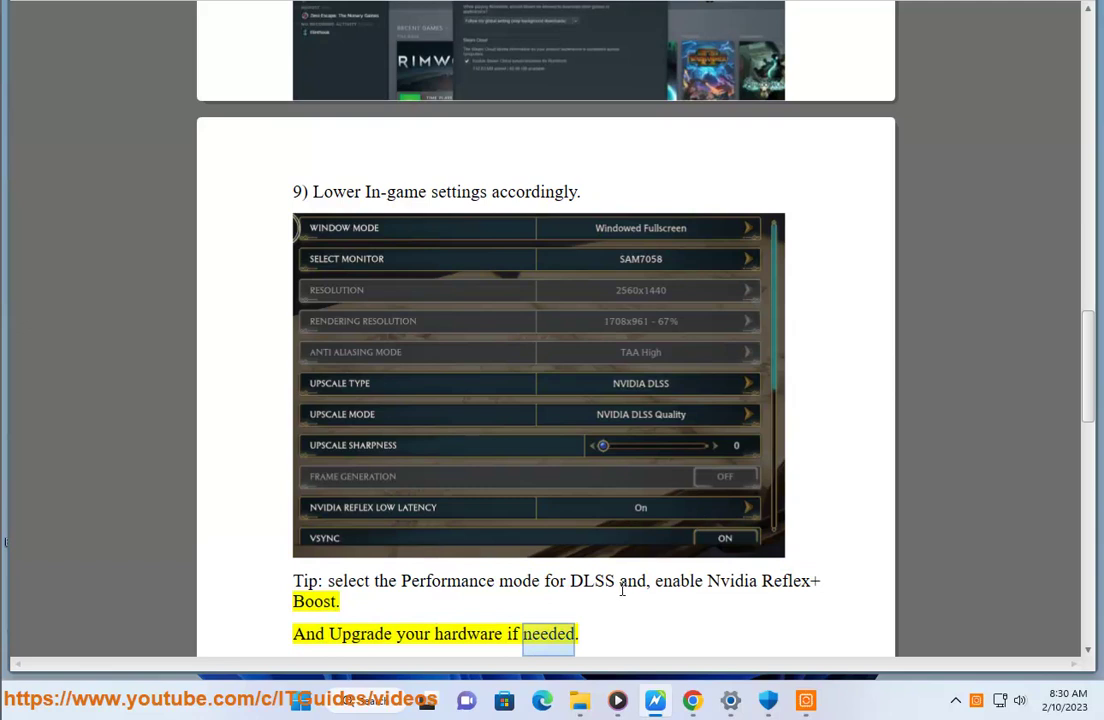
- Return to the beginning of the guide and select "Hogwarts Legacy" in its title for copying
scroll(620, 590, up, 5)
scroll(680, 540, up, 3)
scroll(672, 515, up, 9)
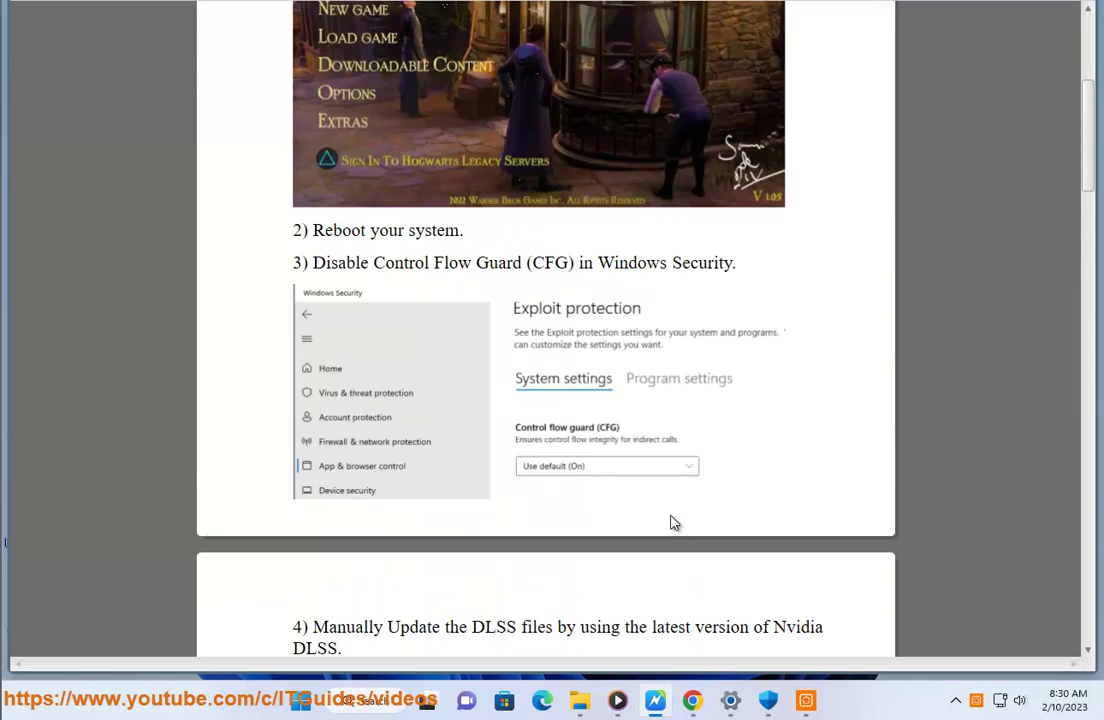
drag(511, 88, 399, 82)
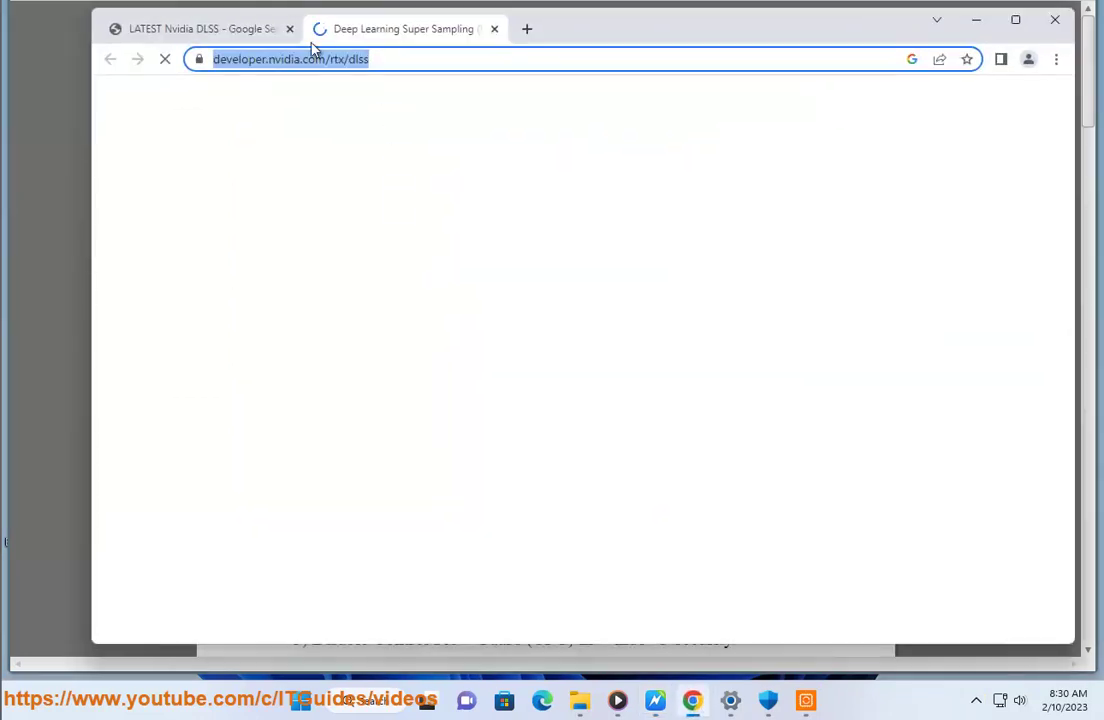
- Search Google in Chrome for "hogwarts legacy system requirements pc" and highlight the dedicated video RAM line in the minimum requirements
click(248, 30)
click(402, 118)
key(ctrl+a)
text(Hogwarts Legacy)
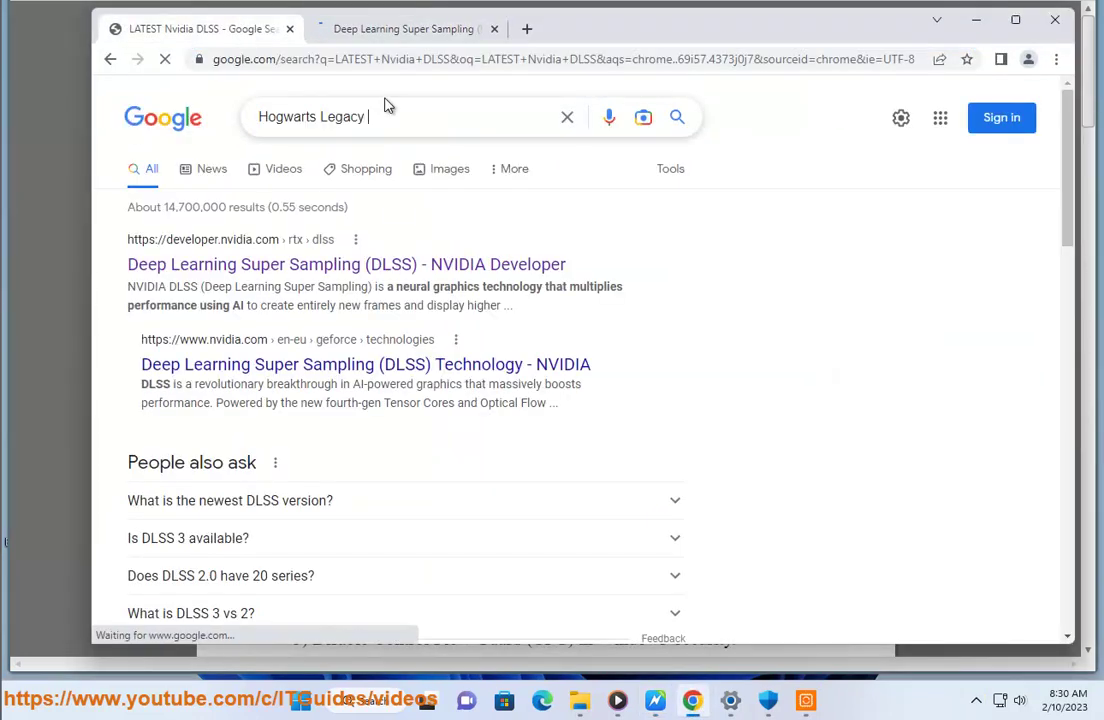
text(SYSTEM RE)
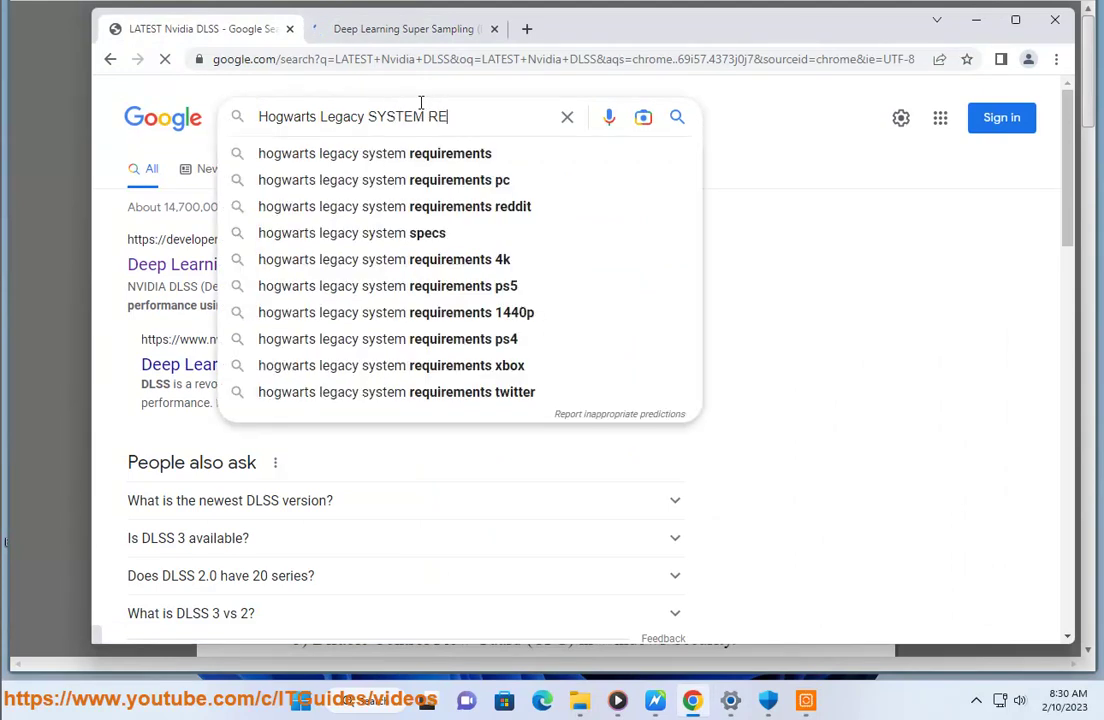
click(474, 181)
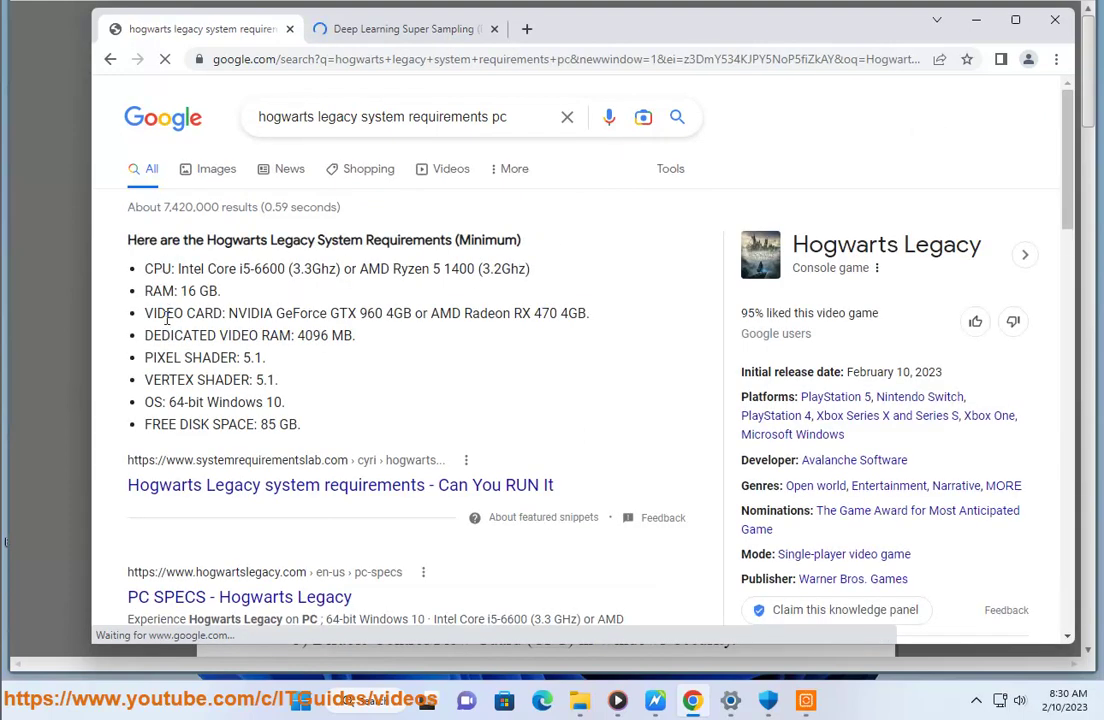
drag(150, 335, 355, 336)
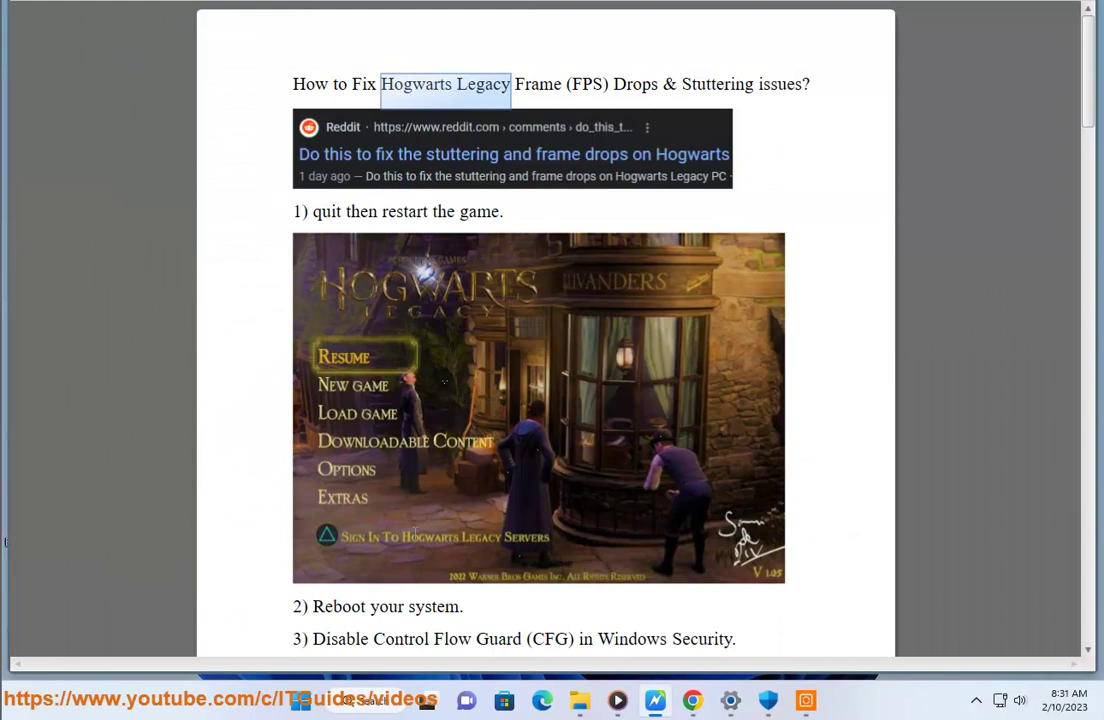
- Bring item 9 of the guide into view, and launch Task Manager and show its CPU performance page
scroll(1080, 195, down, 5)
drag(1092, 306, 1081, 402)
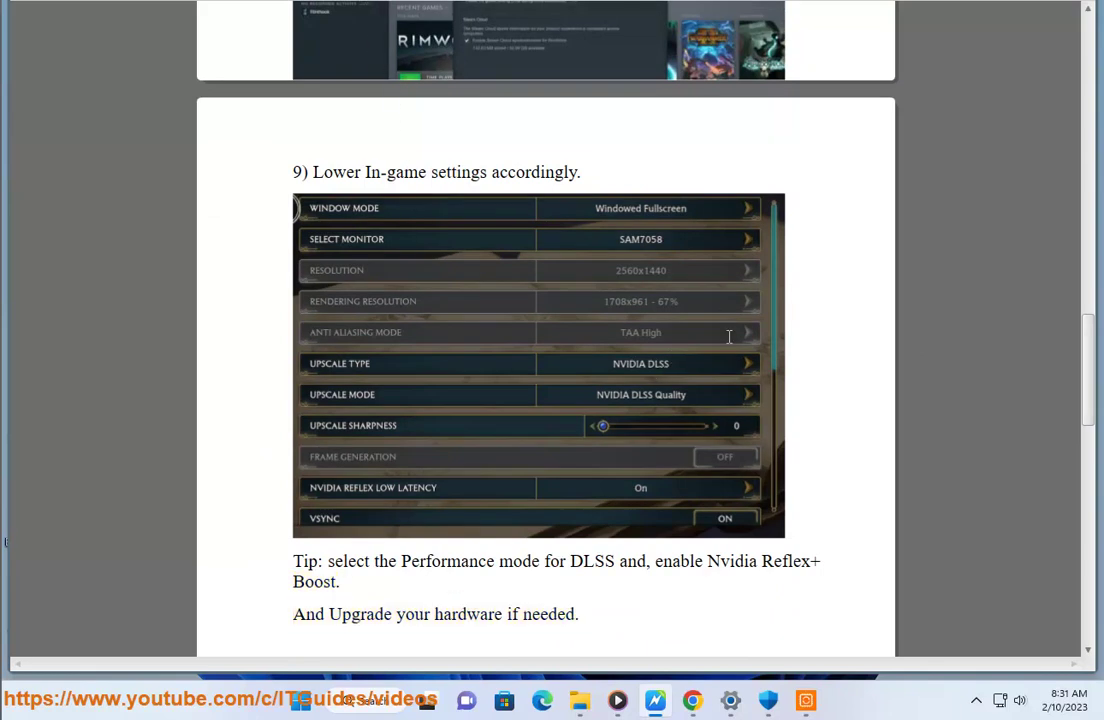
click(358, 703)
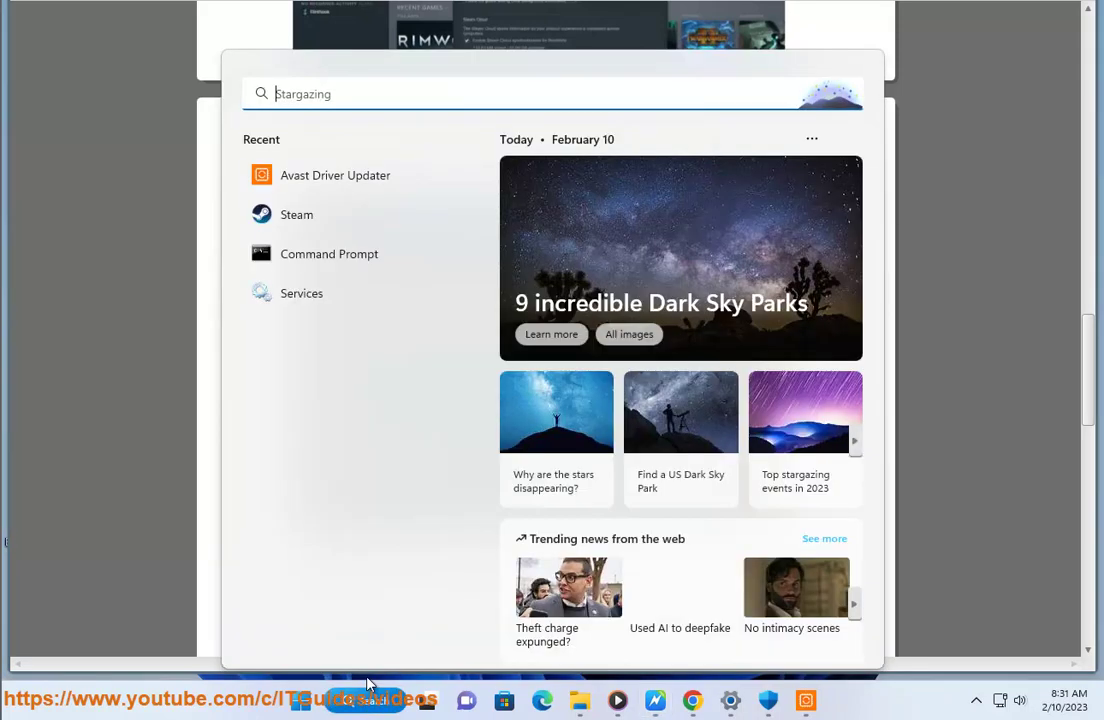
text(TA)
click(370, 240)
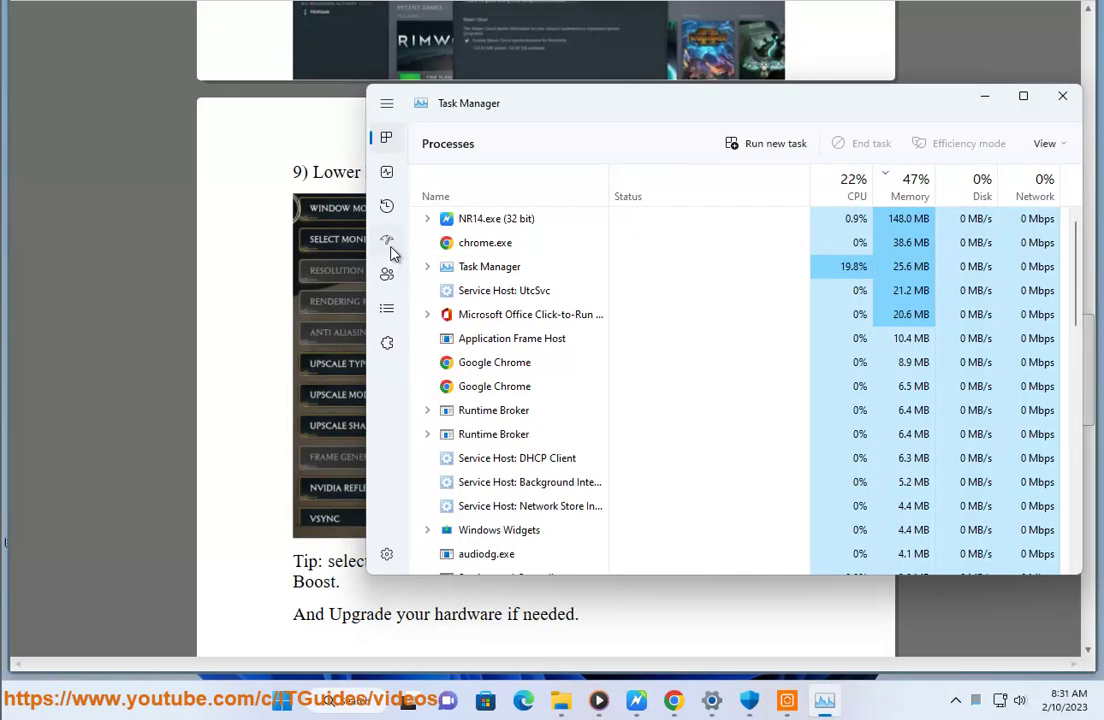
click(387, 239)
click(387, 204)
click(388, 176)
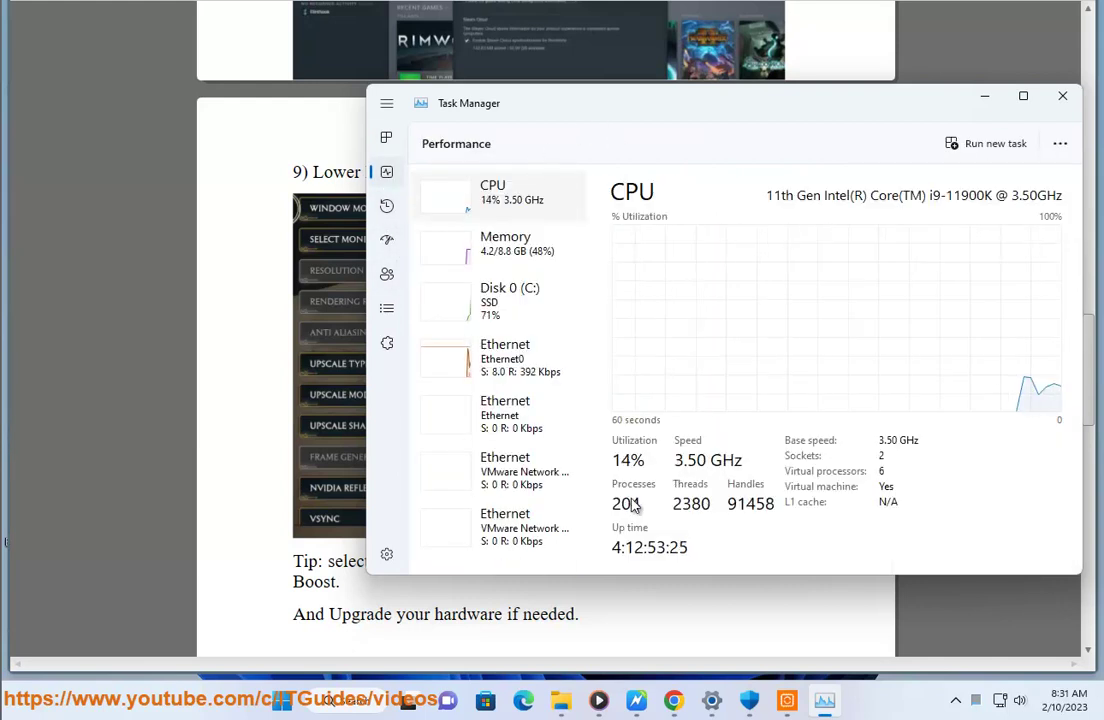